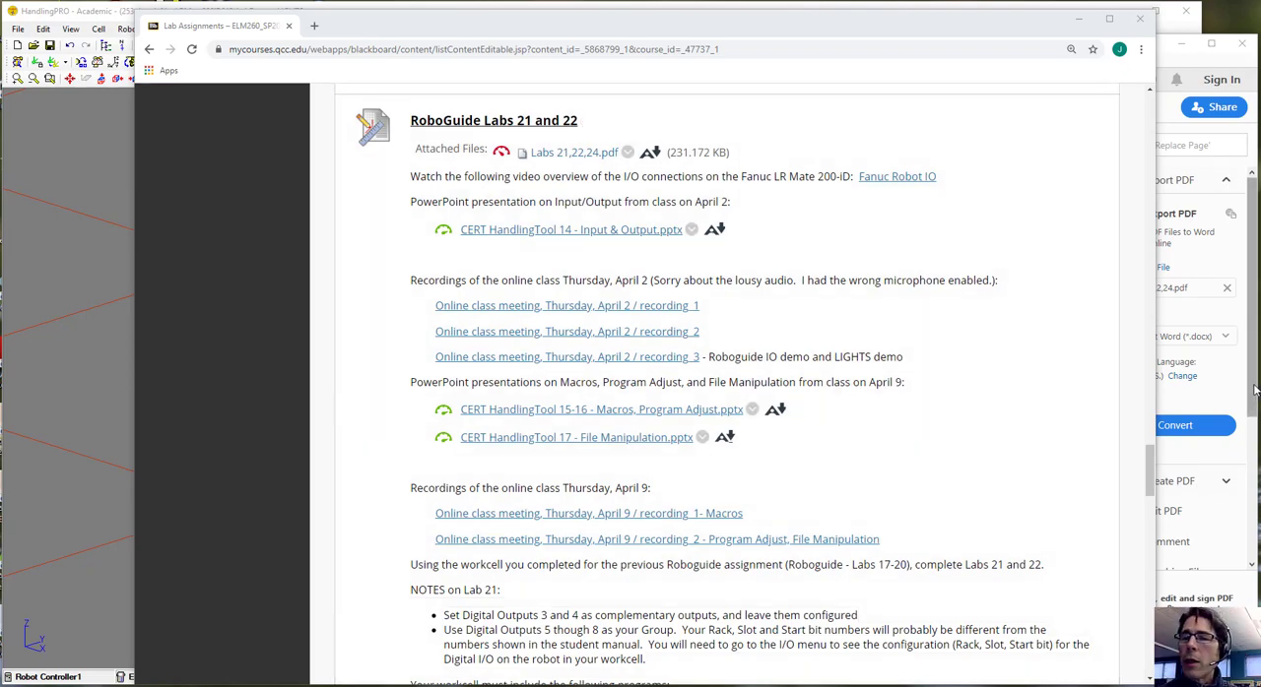
Review the Input/Output lab steps in Labs 21,22,24.pdf in Acrobat Reader and the Lab 21 notes on the course page in Chrome
left_click(1254, 388)
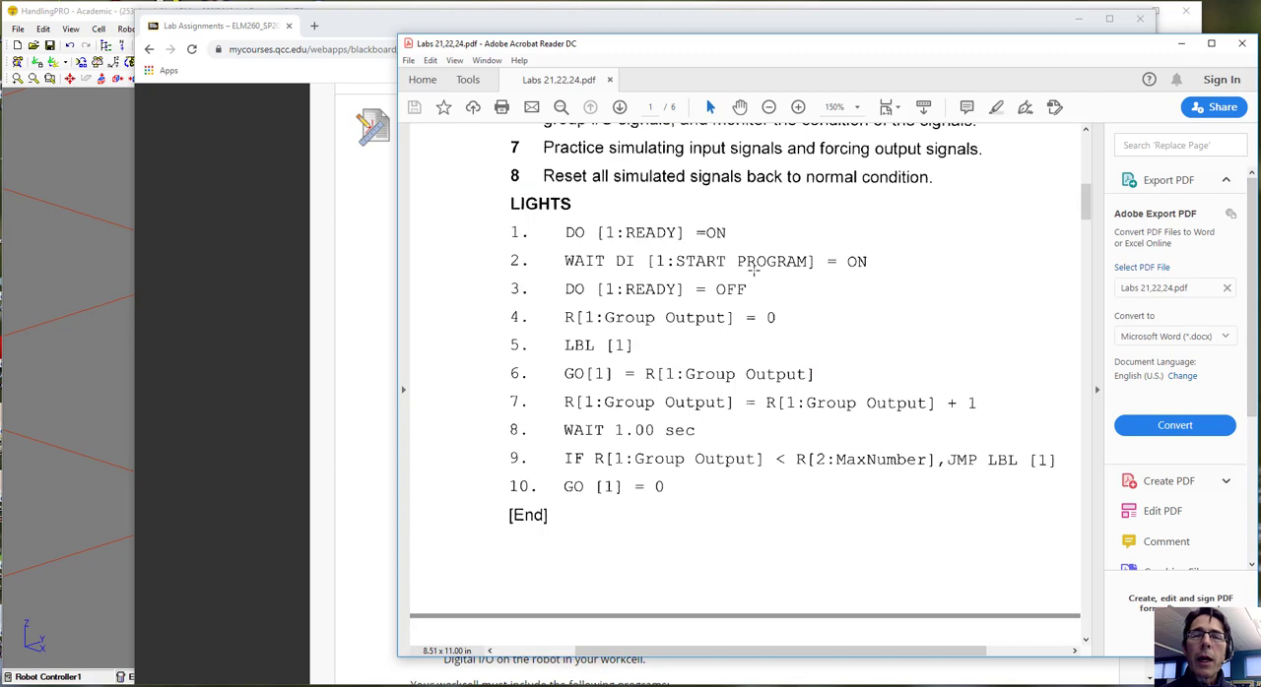
scroll(760, 279, "up", 6)
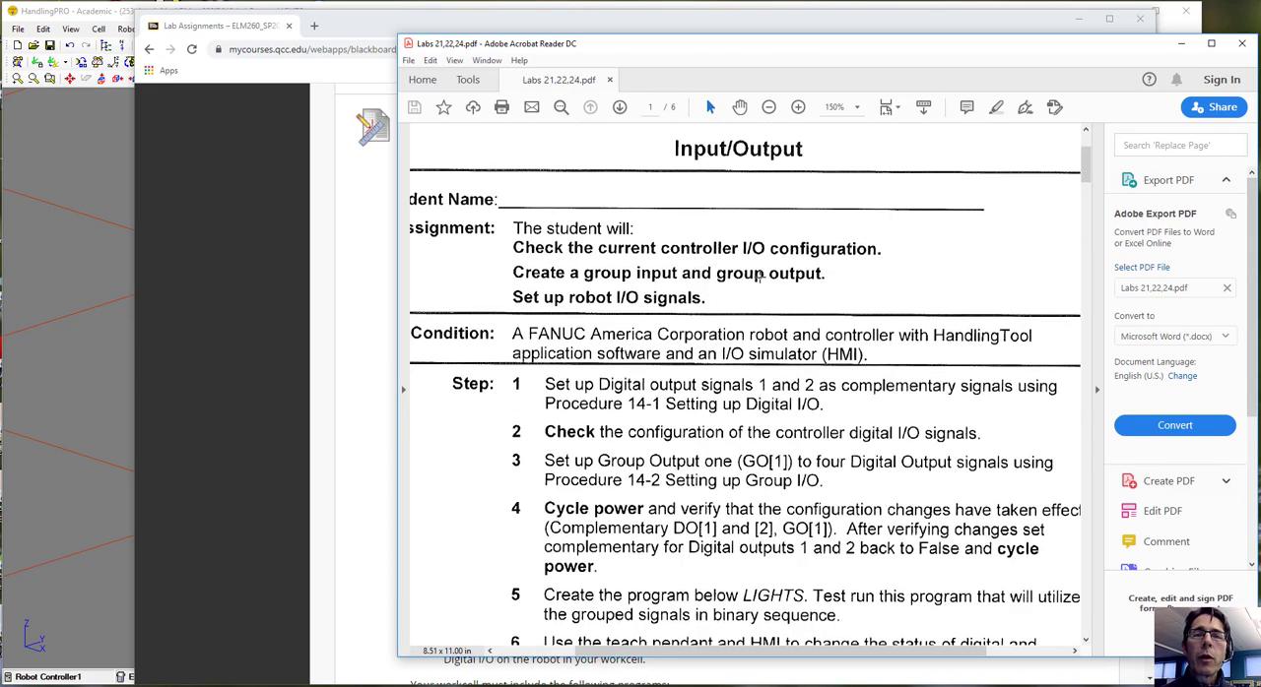
scroll(759, 278, "up", 2)
scroll(759, 278, "down", 4)
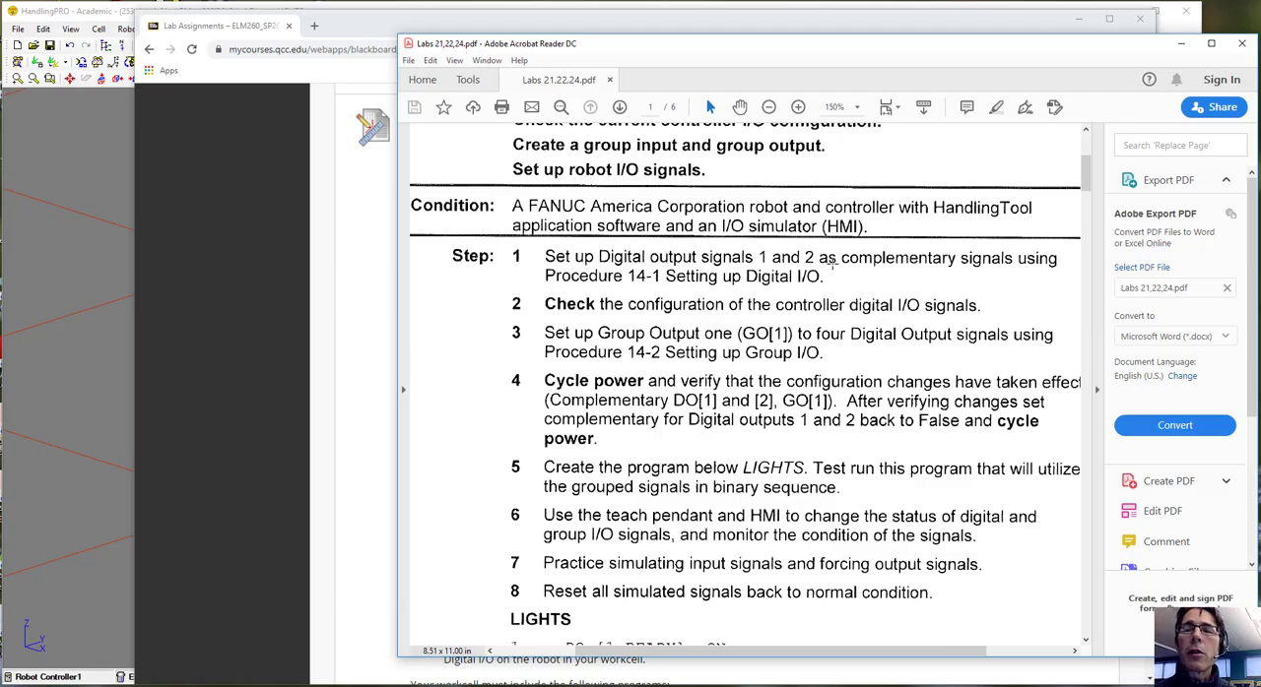
left_click(336, 19)
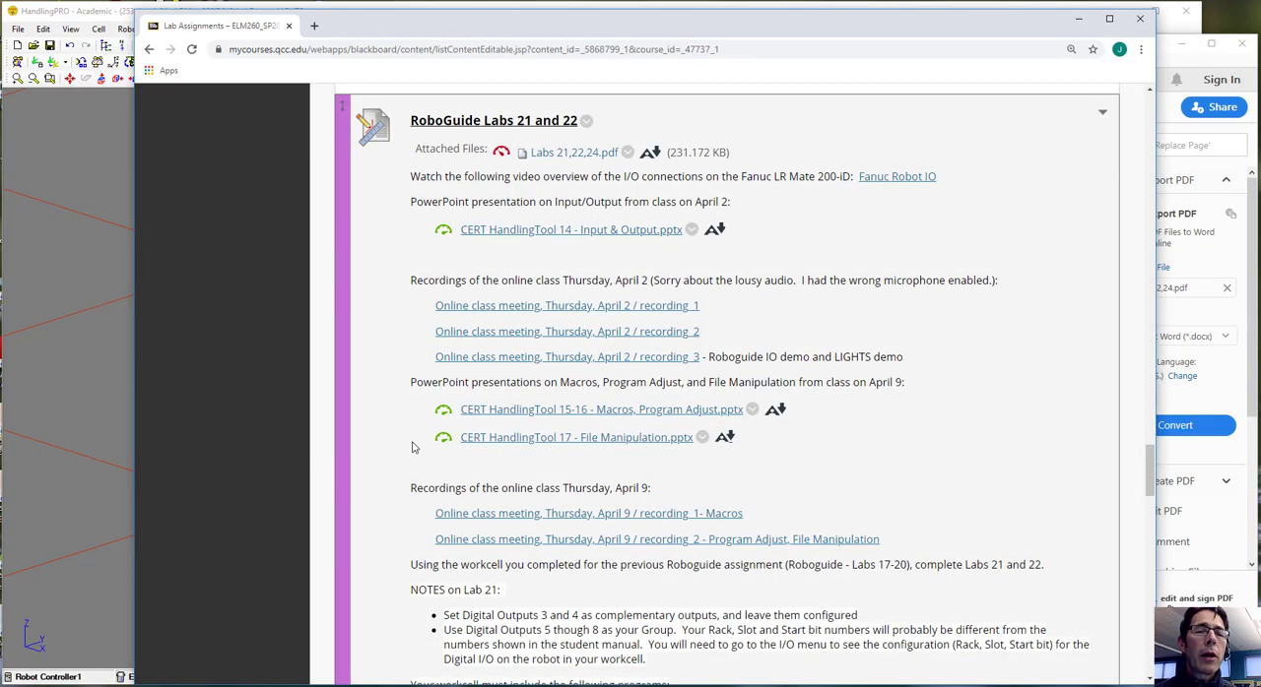
scroll(513, 452, "down", 2)
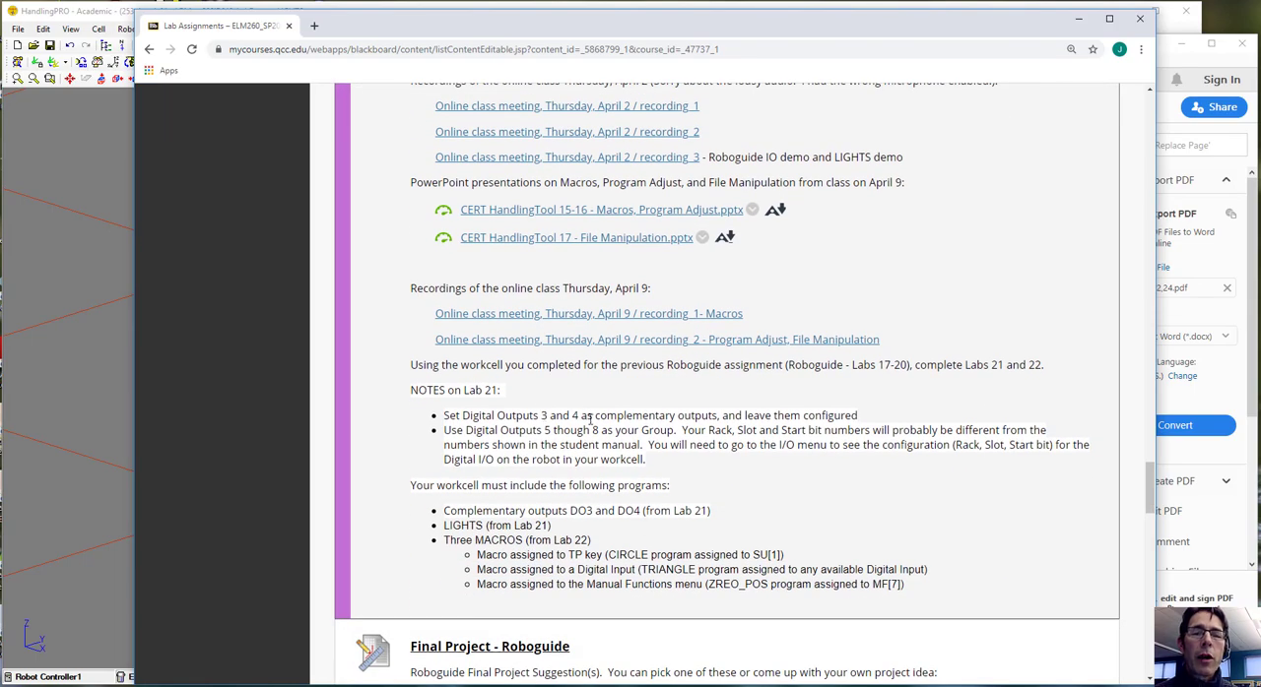
scroll(663, 421, "up", 1)
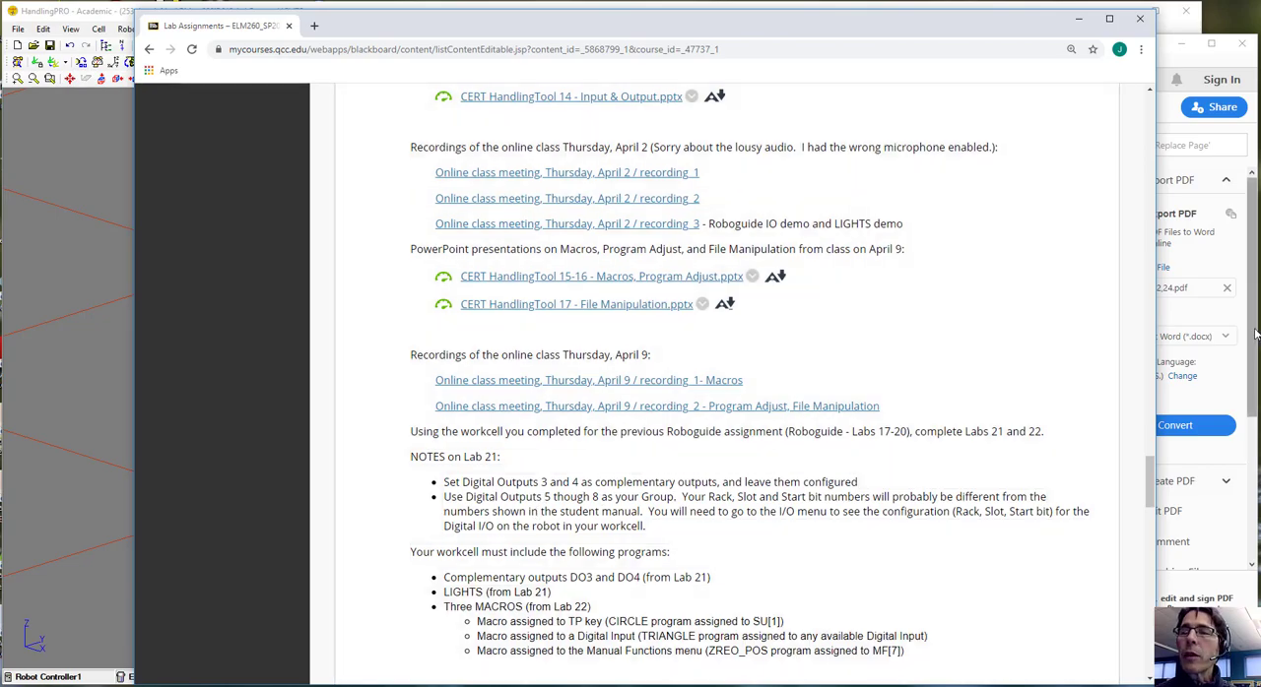
left_click(1254, 336)
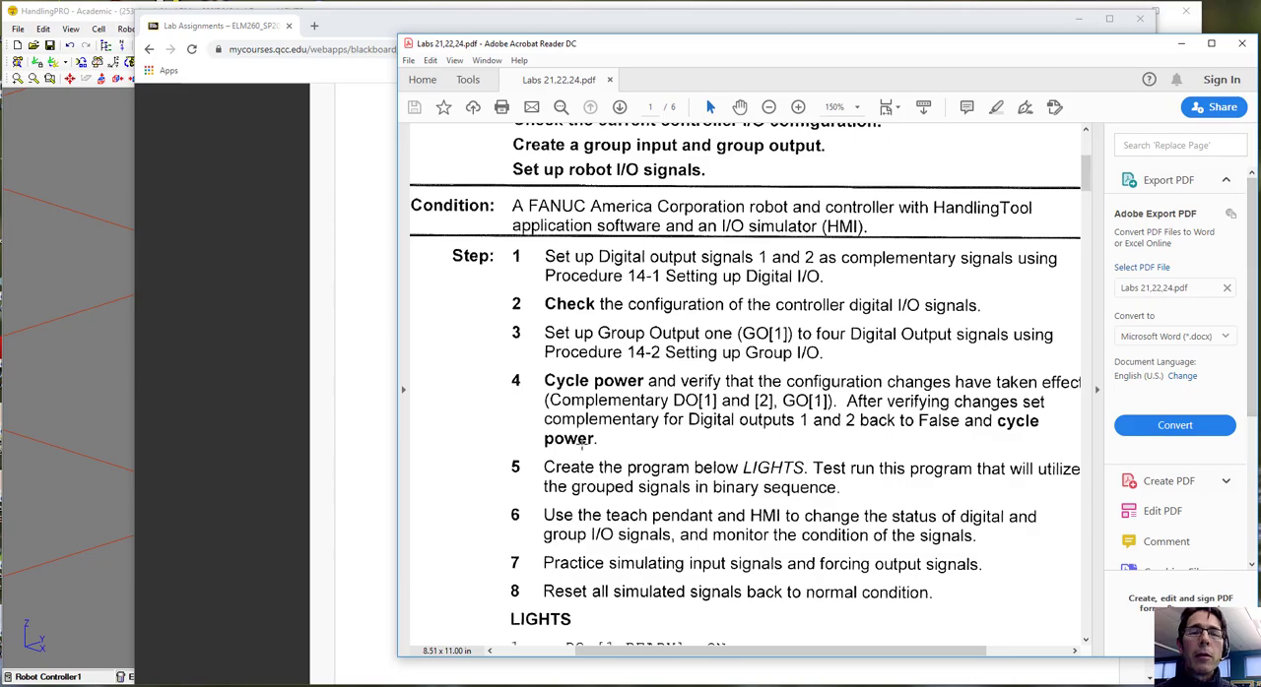
Switch to HandlingPRO and display the digital output signals on the teach pendant
left_click(82, 568)
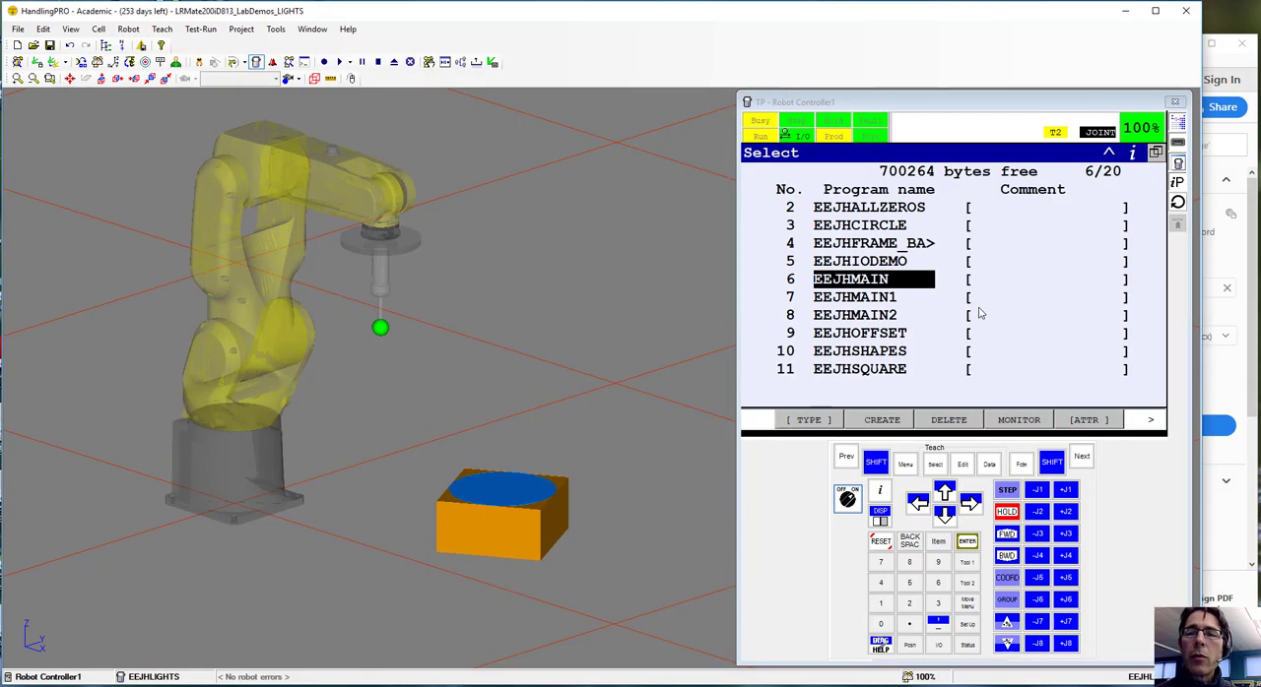
left_click(906, 464)
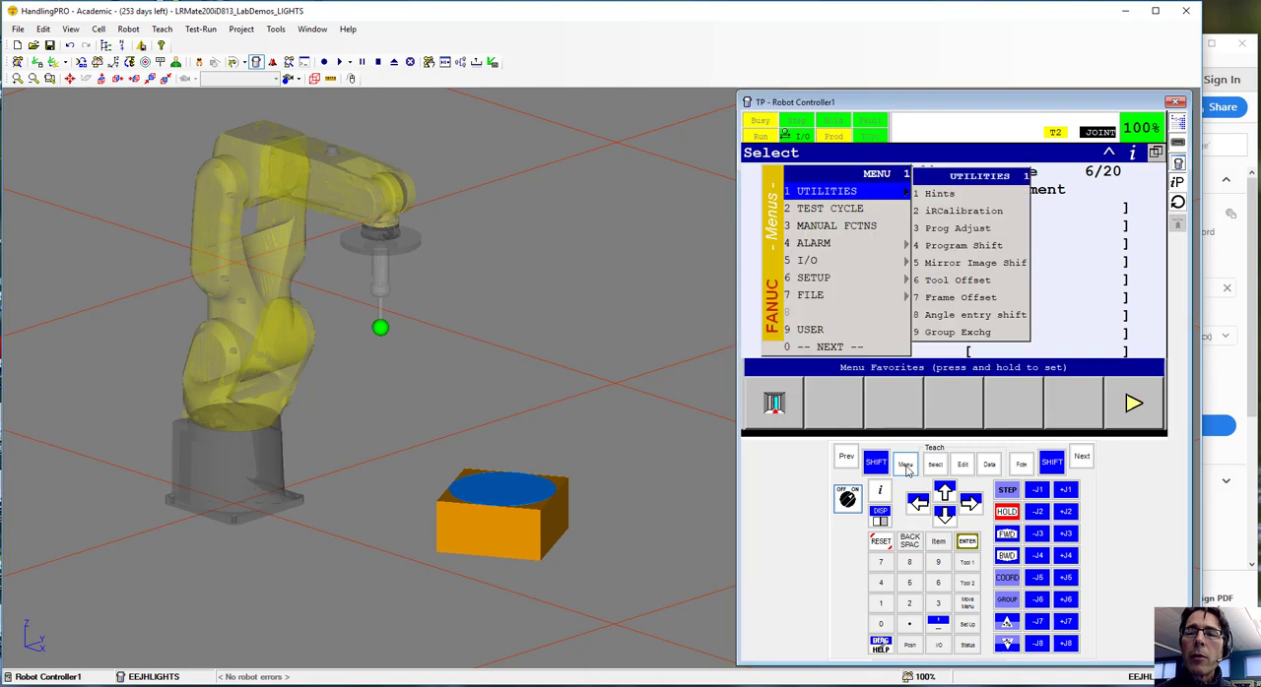
left_click(813, 262)
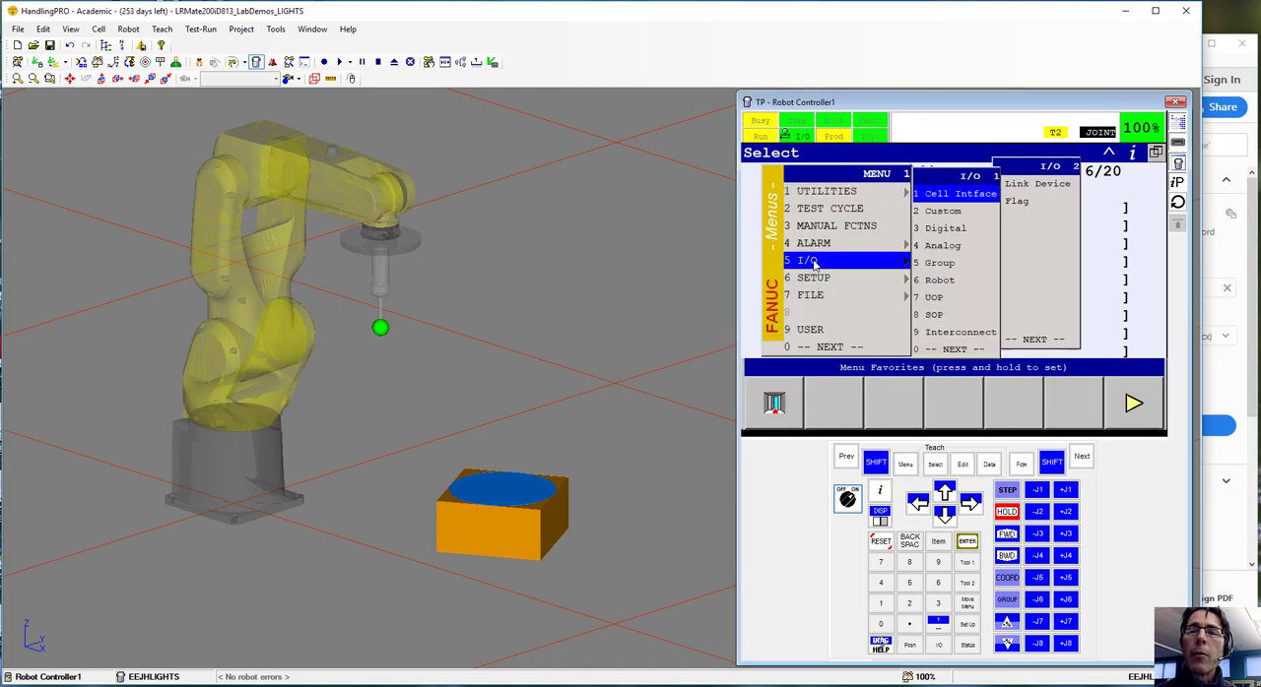
left_click(955, 233)
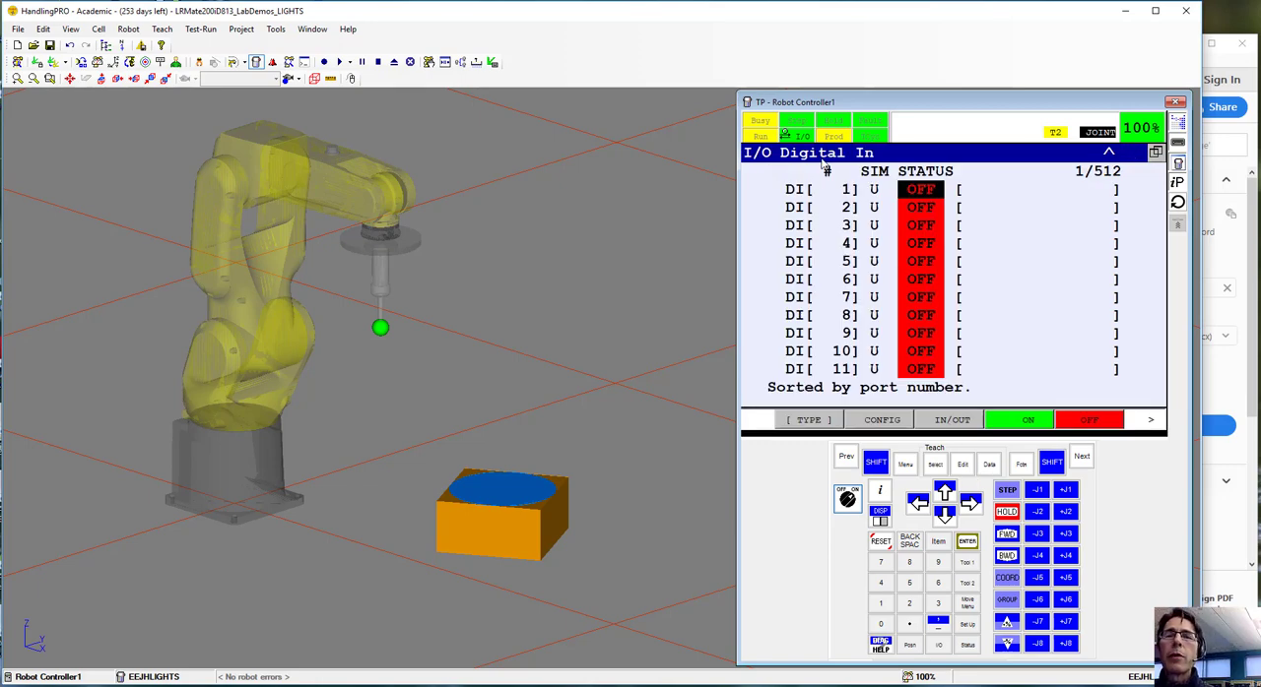
left_click(955, 420)
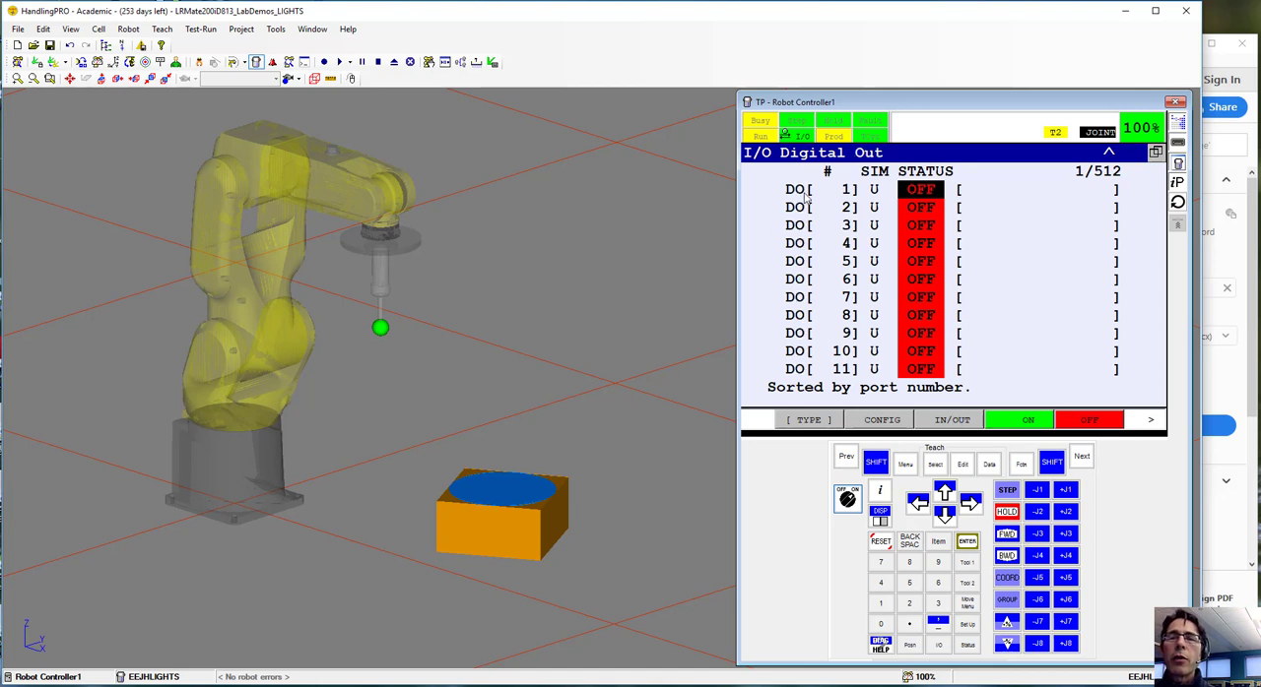
left_click(946, 421)
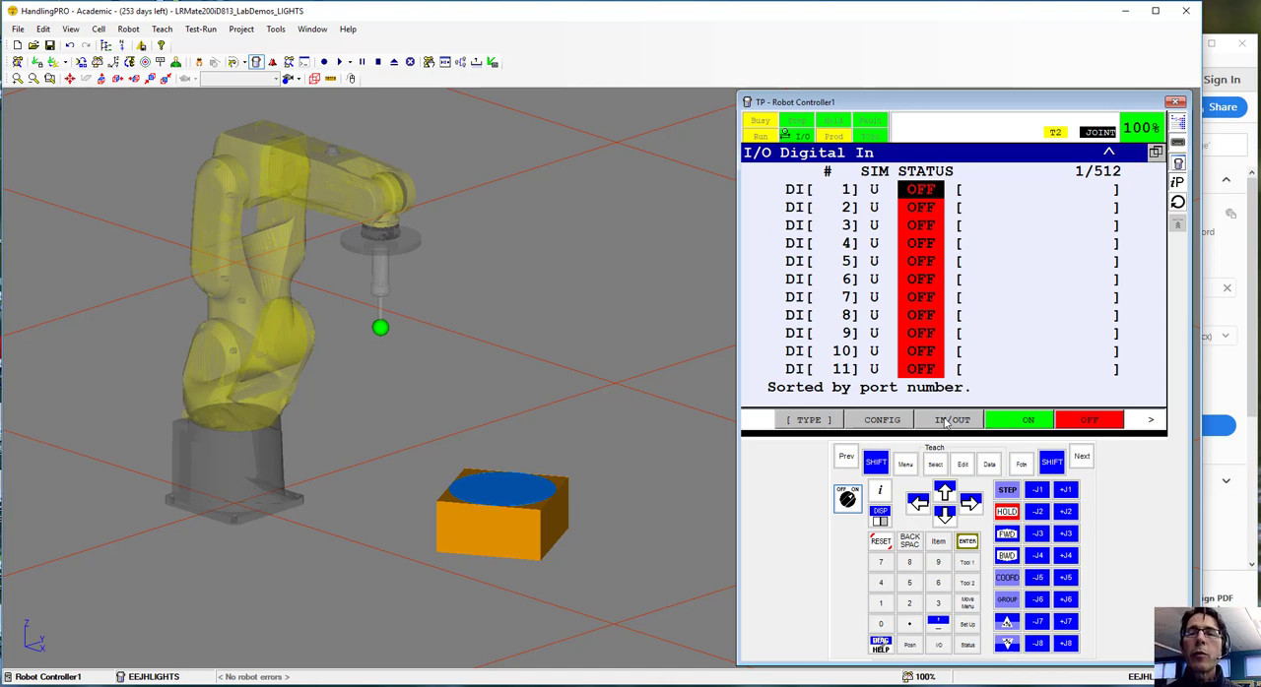
left_click(946, 422)
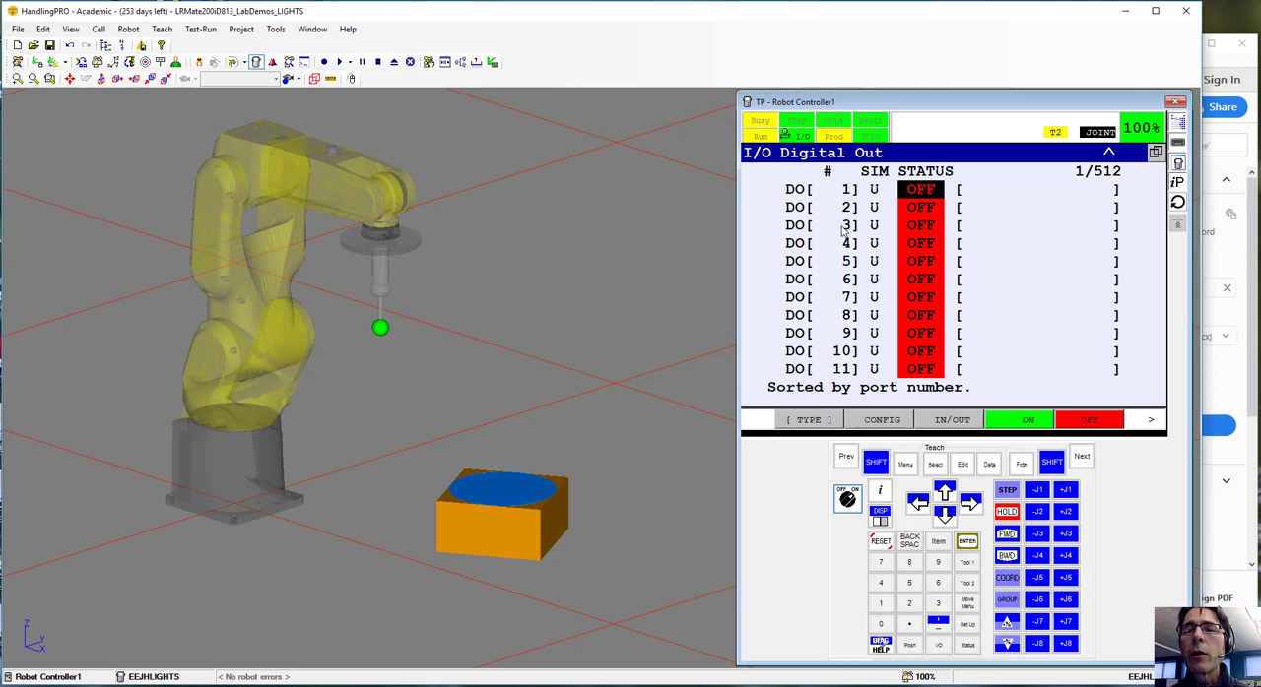
Open the port detail of digital output 3 and set Complementary to FALSE, then back to TRUE for outputs 3 and 4
left_click(844, 228)
left_click(929, 230)
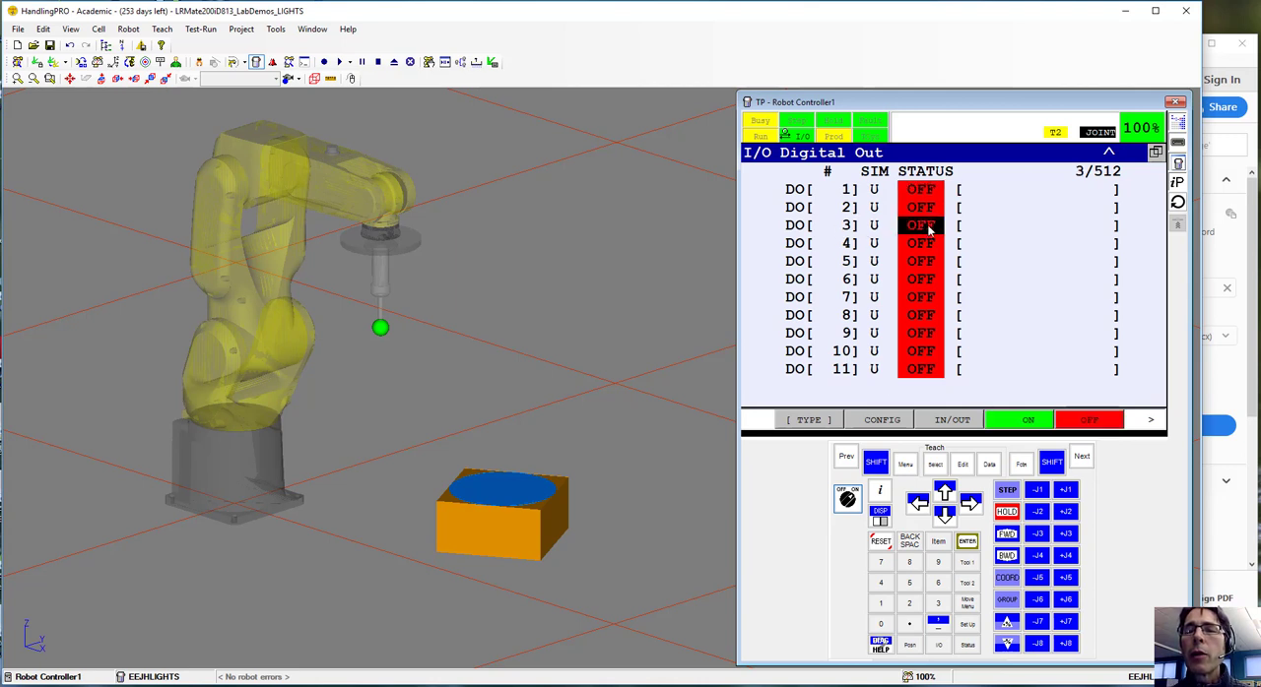
left_click(1152, 422)
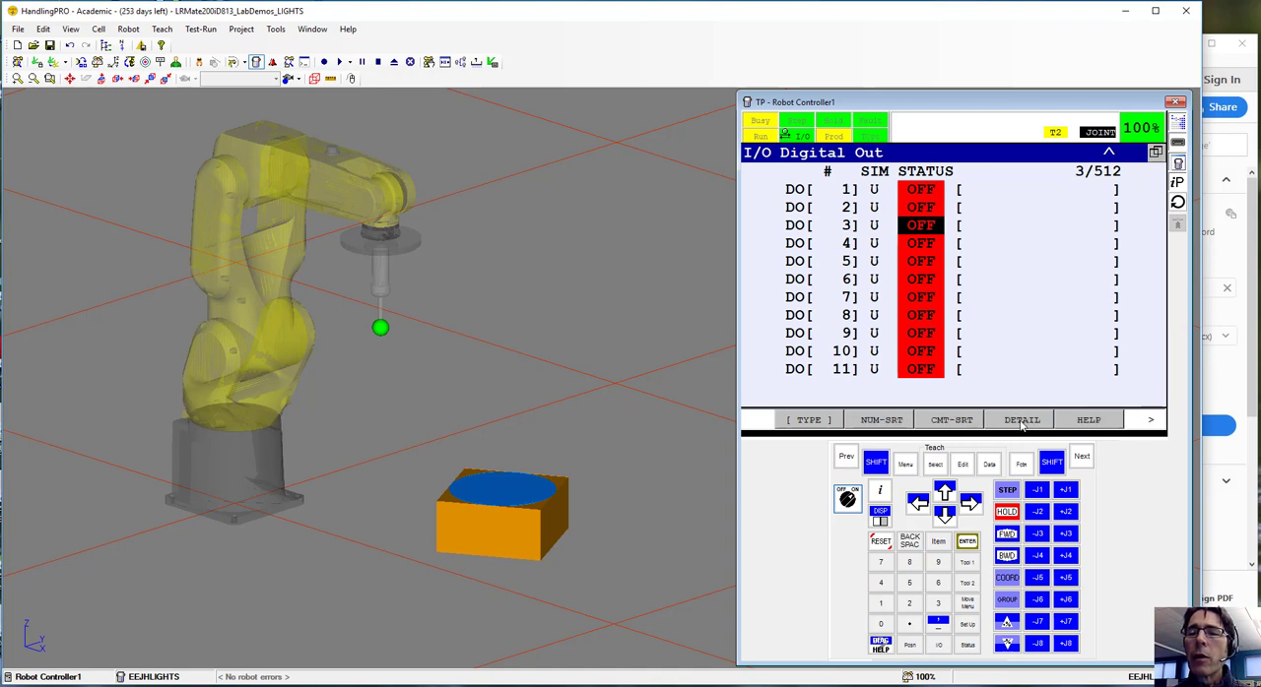
left_click(1022, 422)
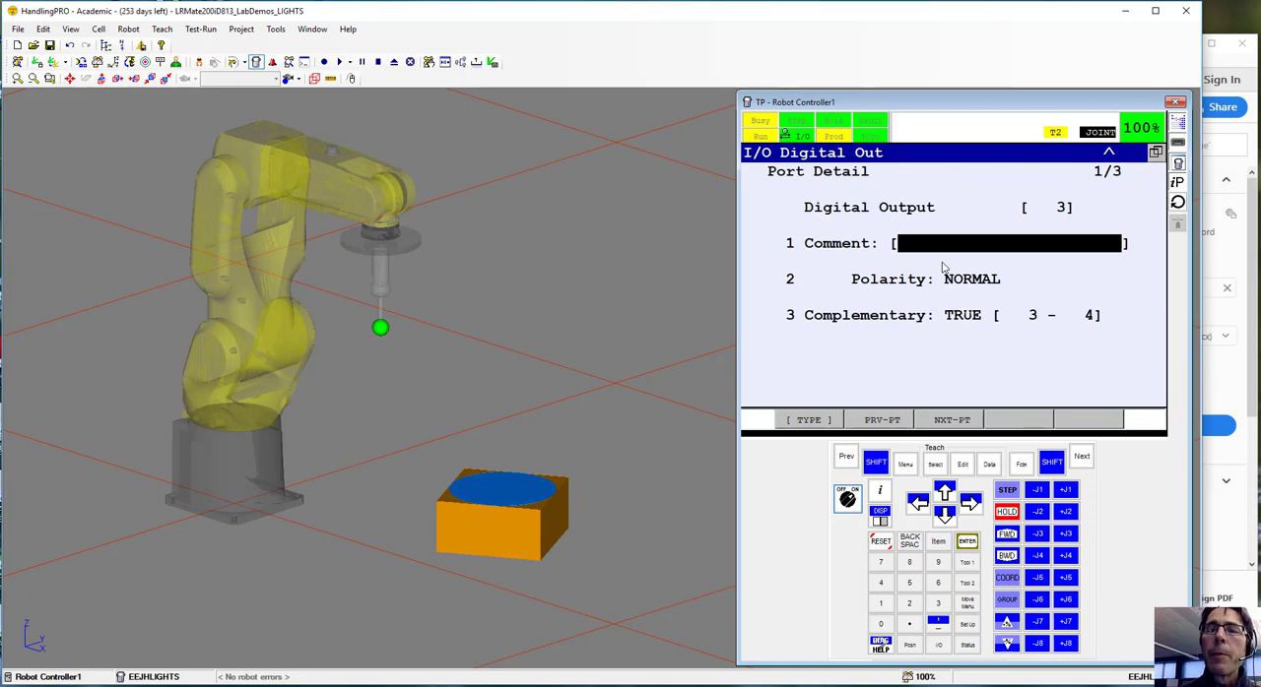
left_click(943, 525)
left_click(943, 525)
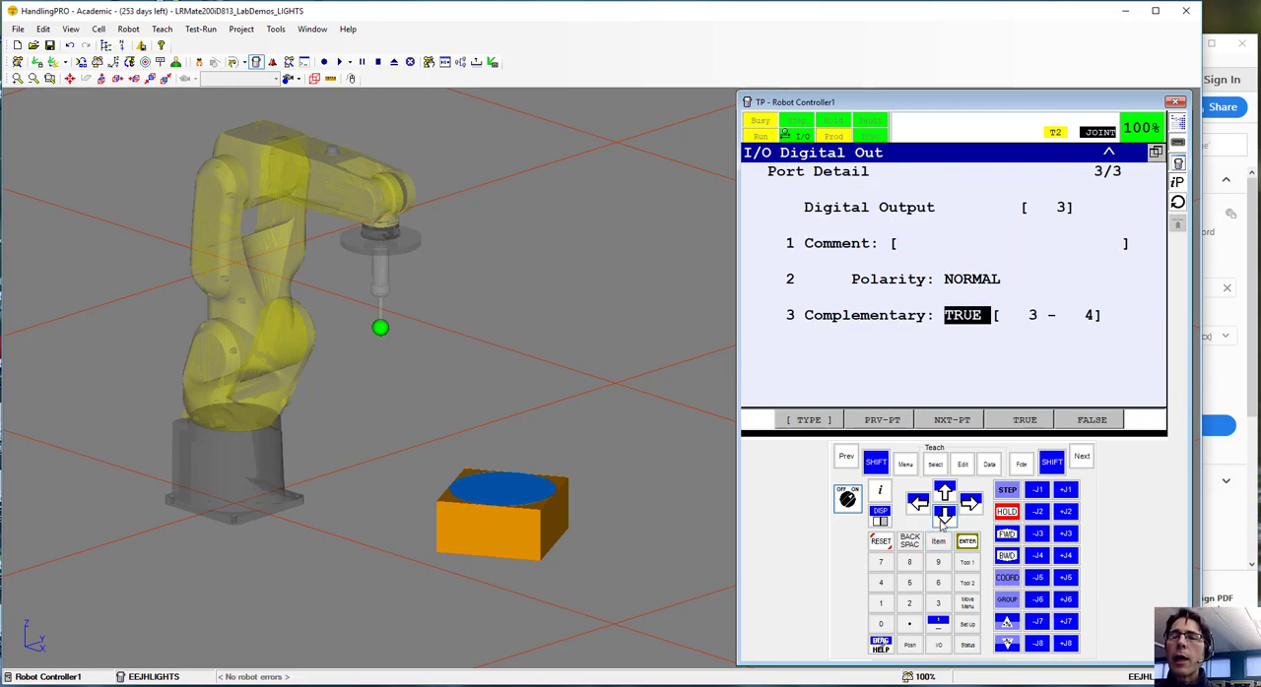
left_click(1091, 421)
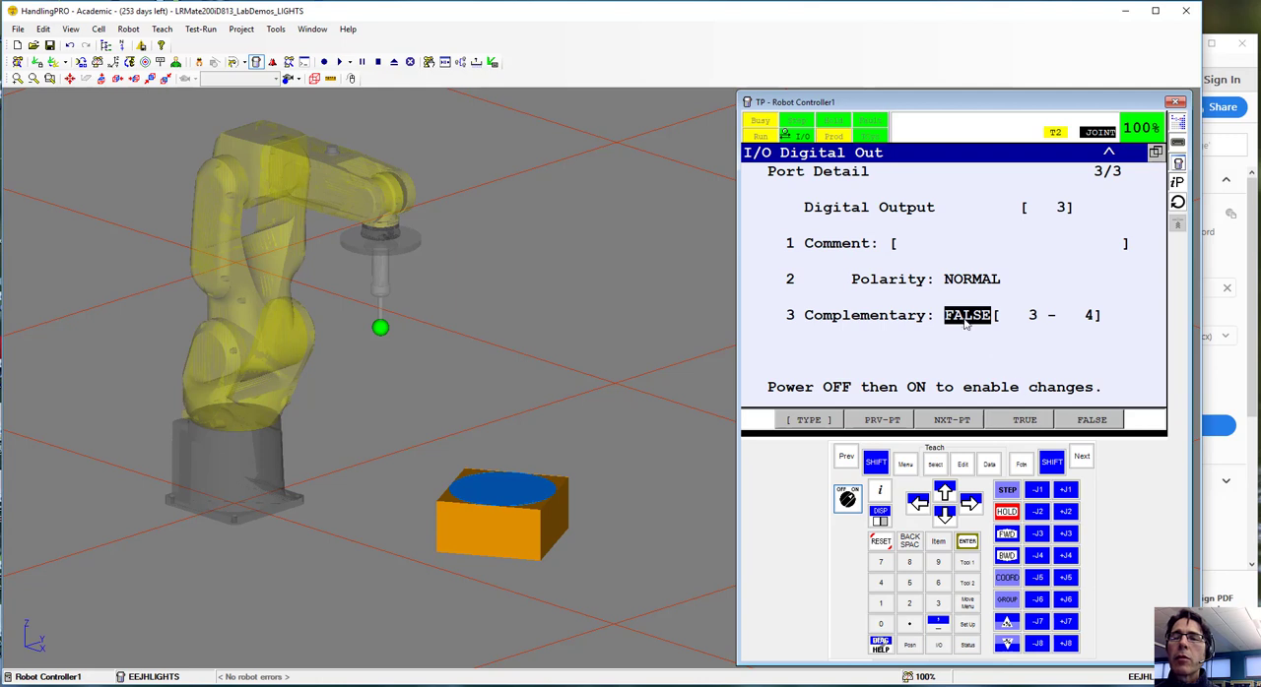
left_click(1025, 421)
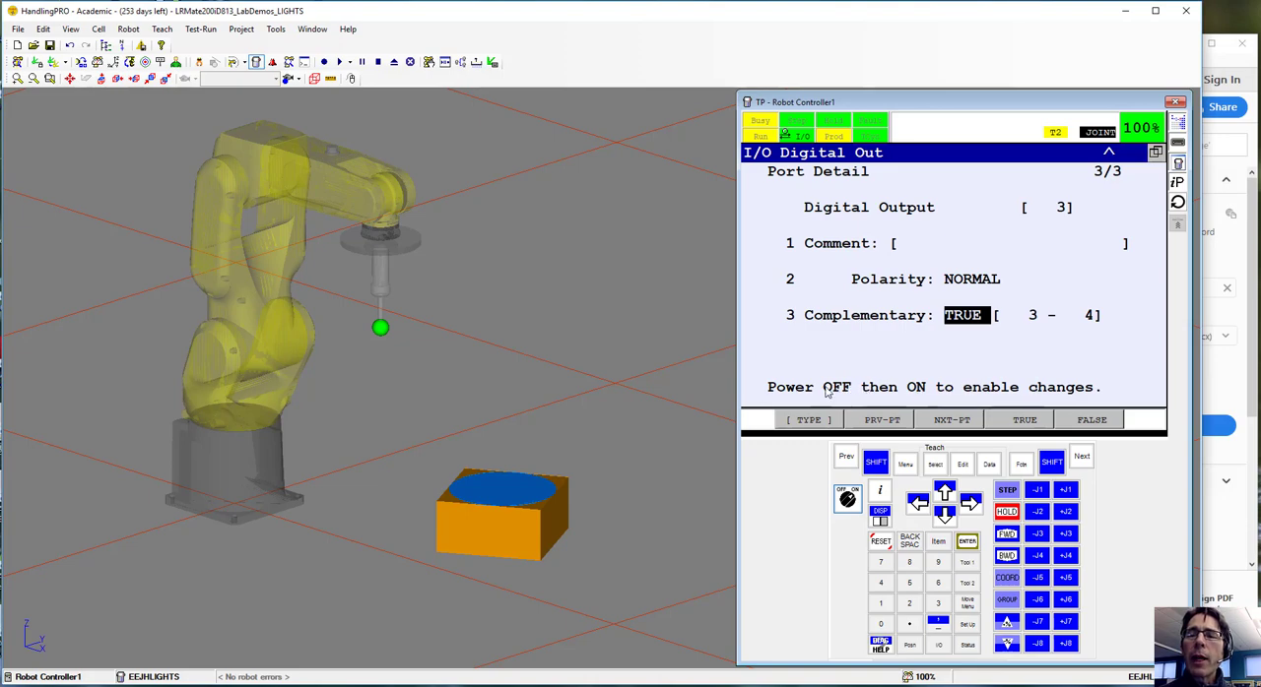
Restart the robot controller with a cold start
left_click(129, 31)
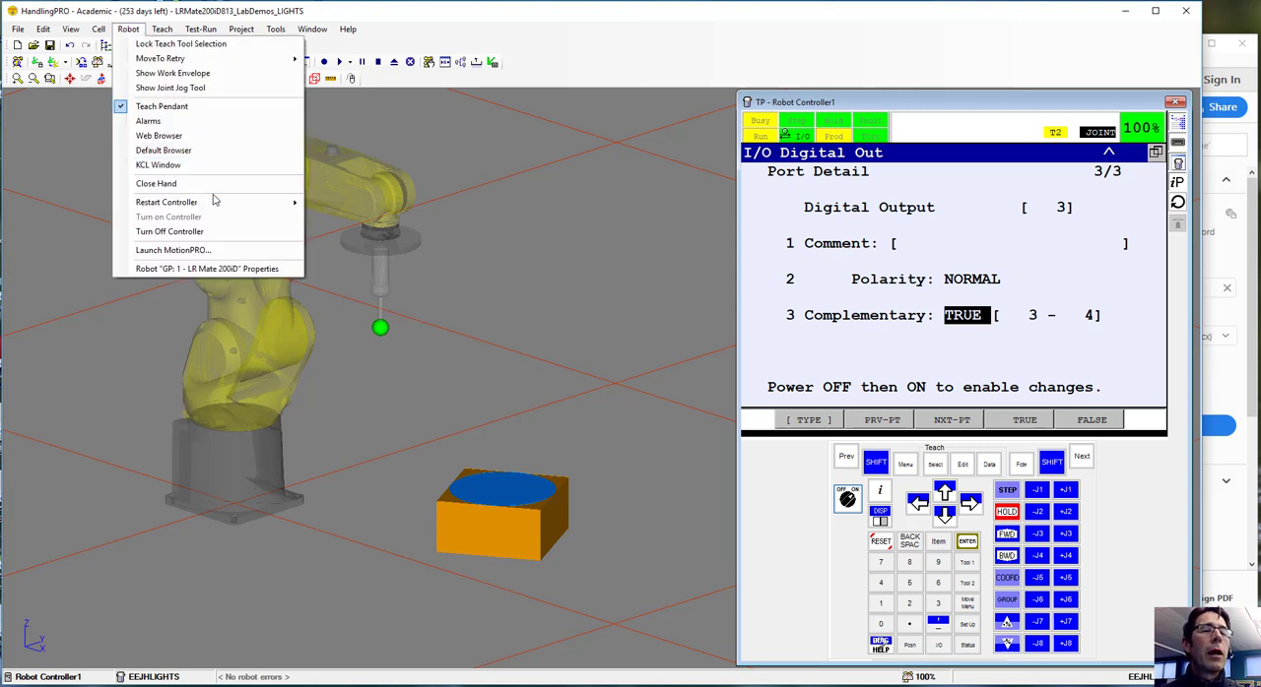
mouse_move(218, 205)
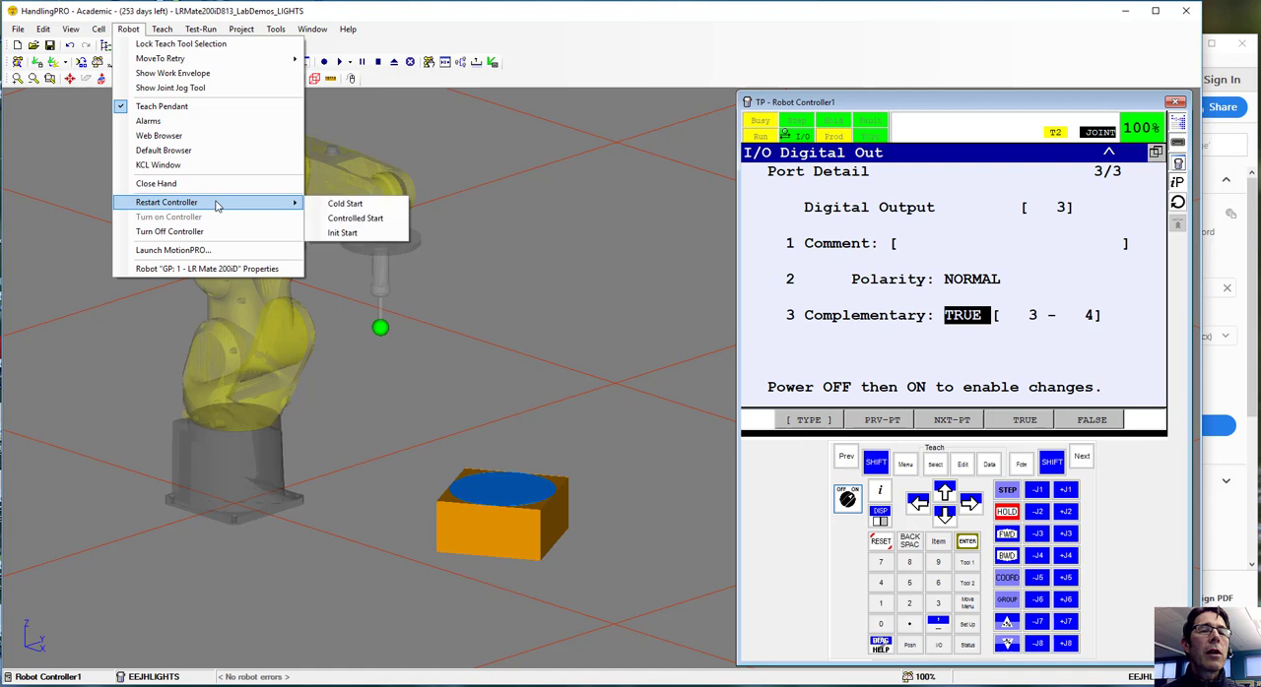
left_click(345, 204)
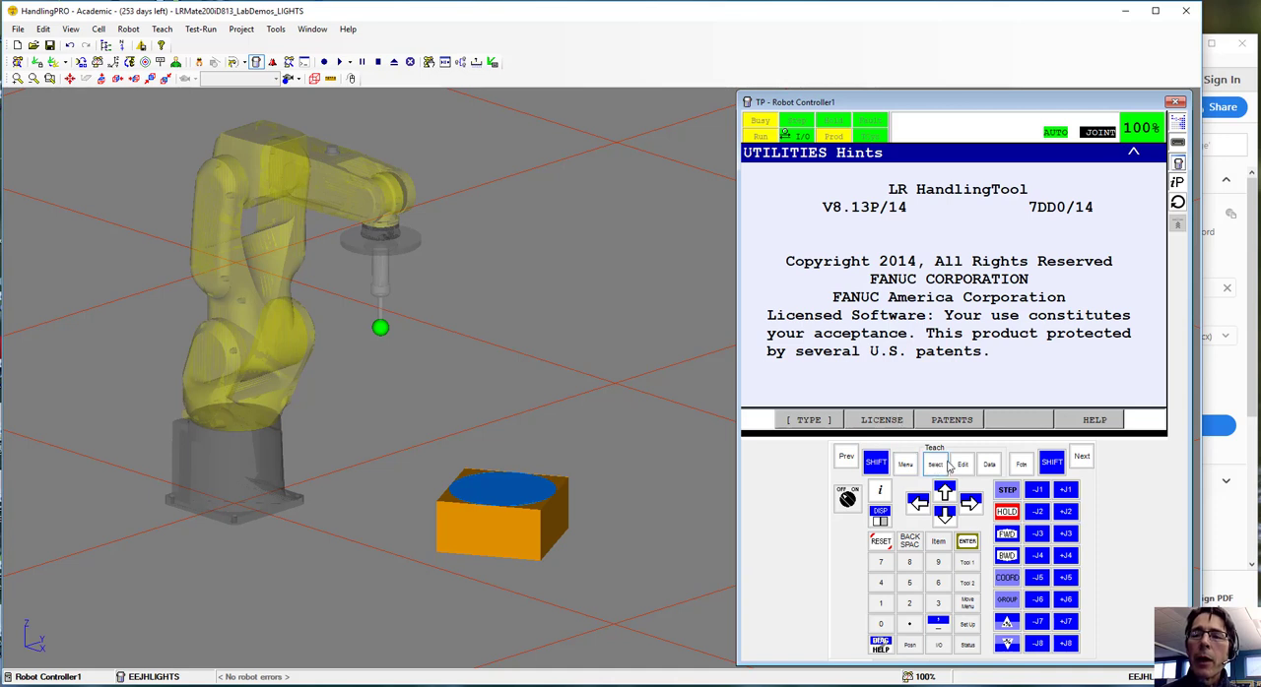
Reopen the digital output list on the teach pendant and force DO[1] and DO[2] on and back off individually
left_click(906, 465)
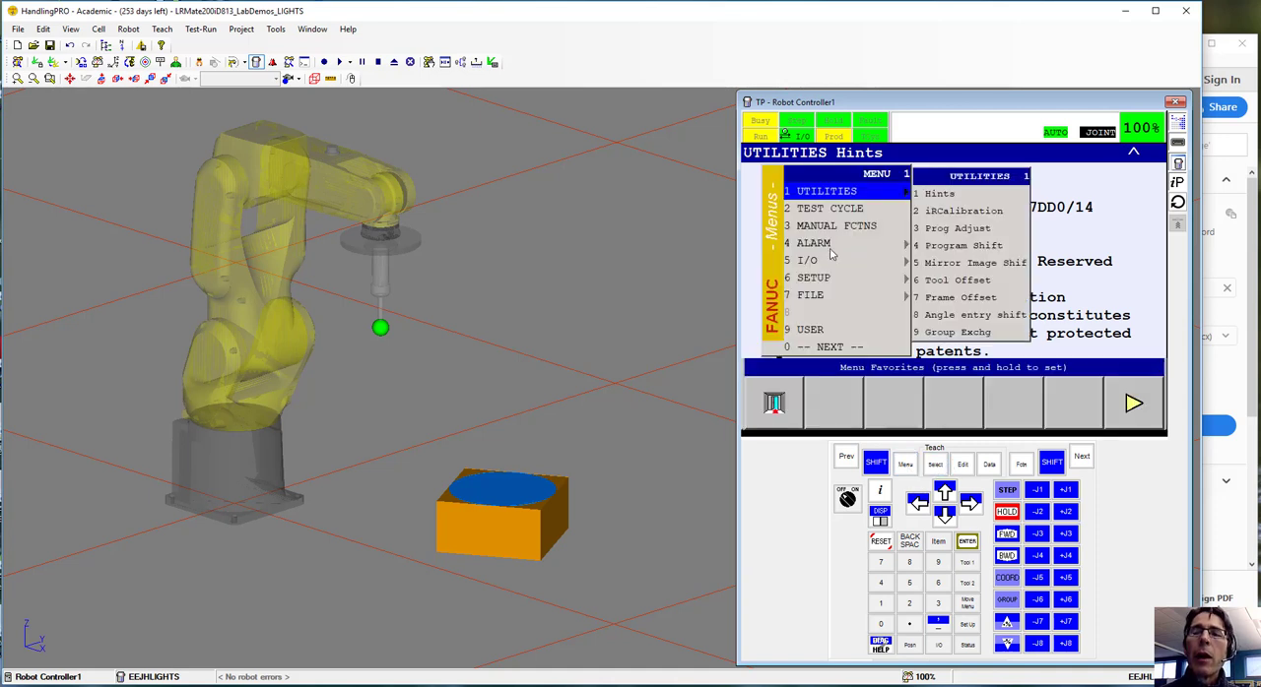
mouse_move(870, 256)
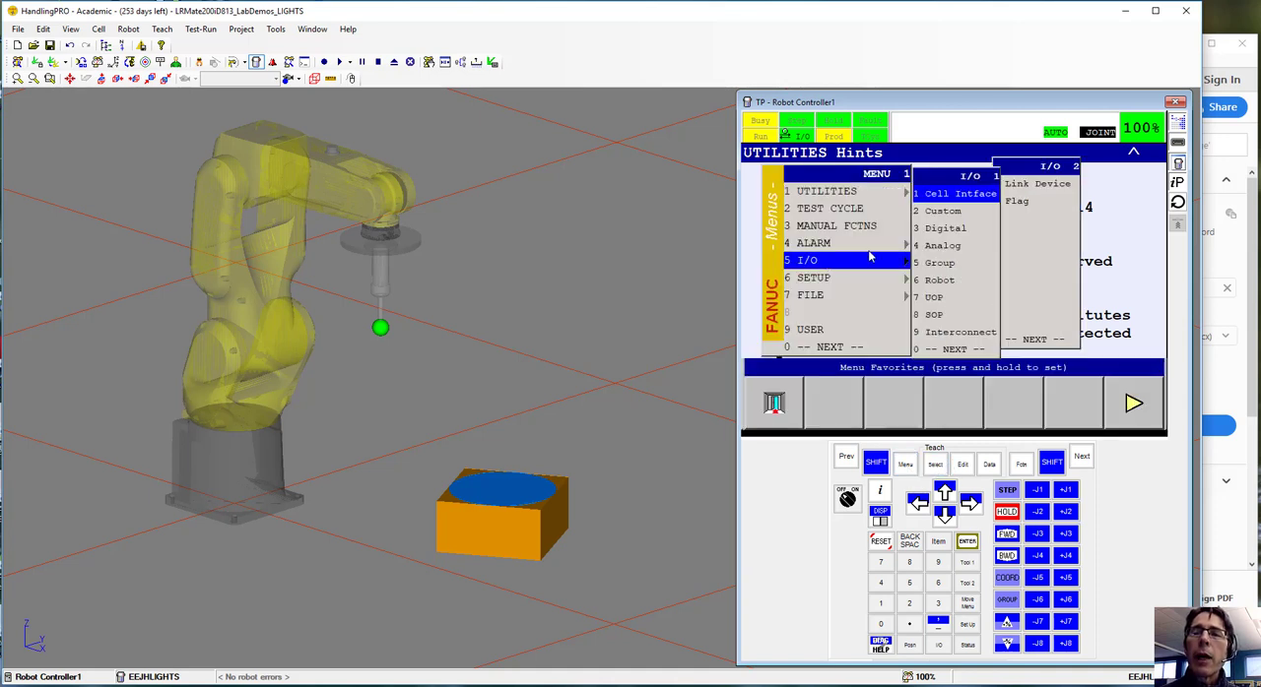
left_click(943, 230)
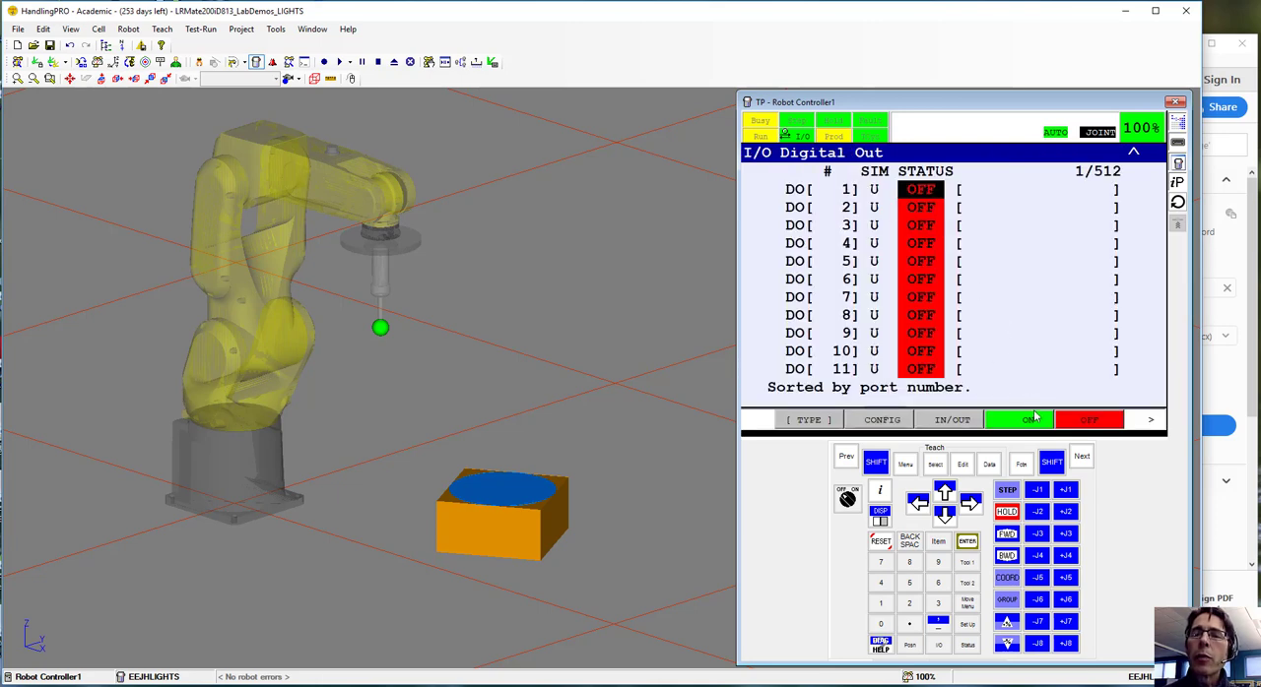
left_click(1035, 418)
left_click(1087, 422)
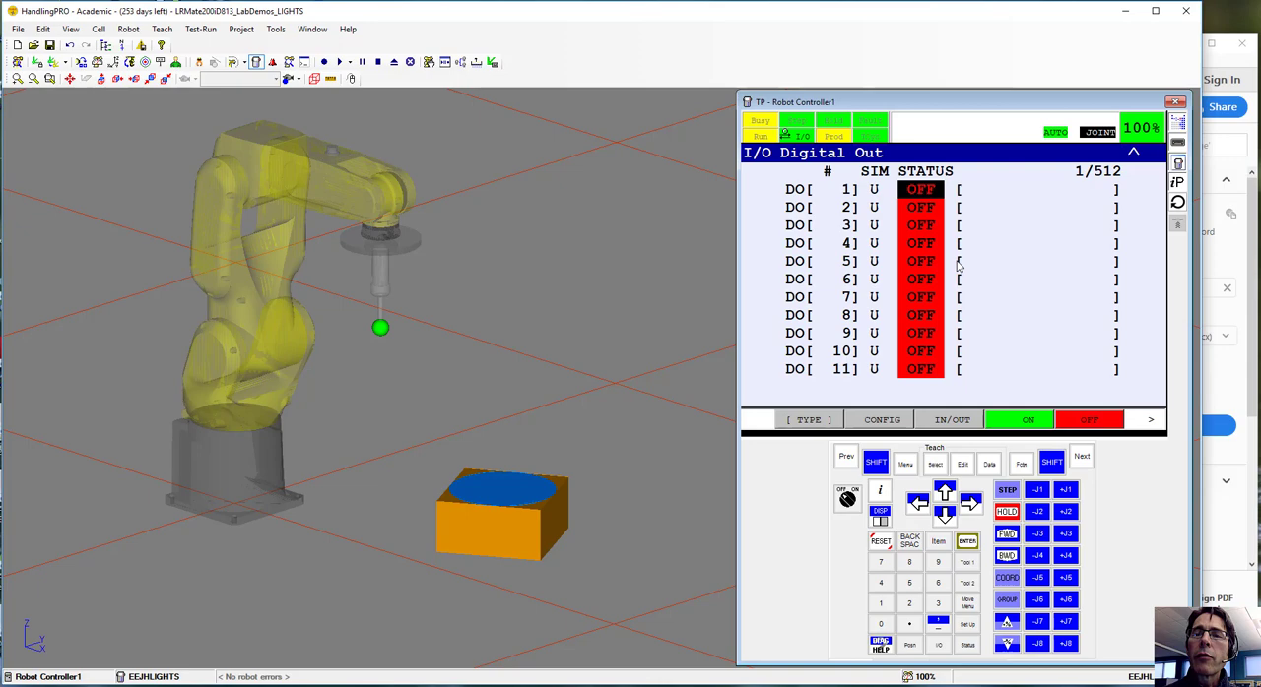
left_click(919, 208)
left_click(1027, 423)
left_click(1093, 426)
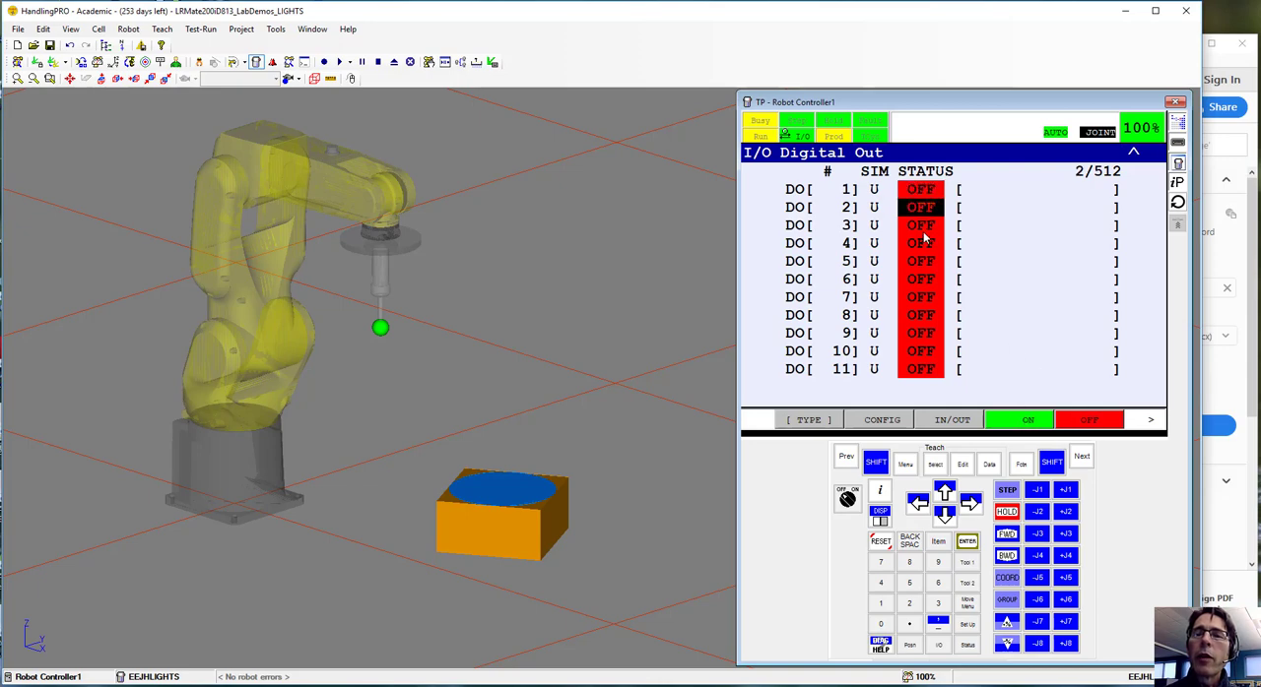
Test the complementary pair by forcing DO[3] on, off and on again, and DO[4] on and off
left_click(924, 229)
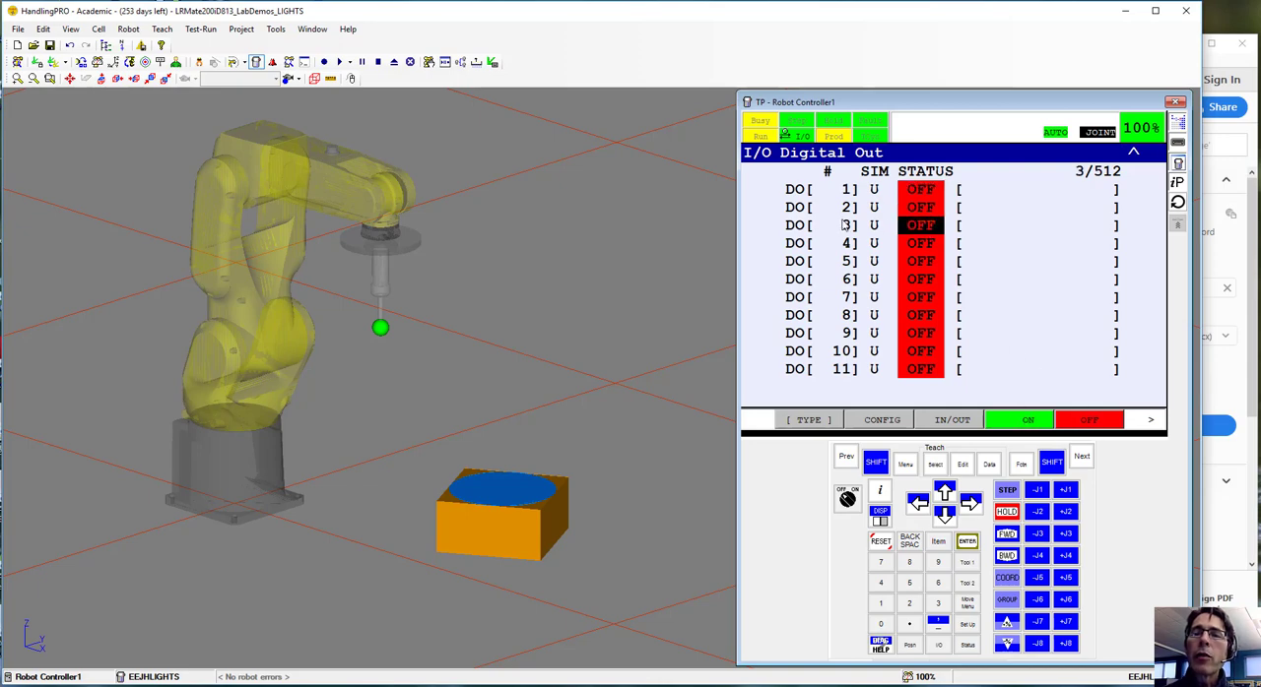
left_click(1022, 422)
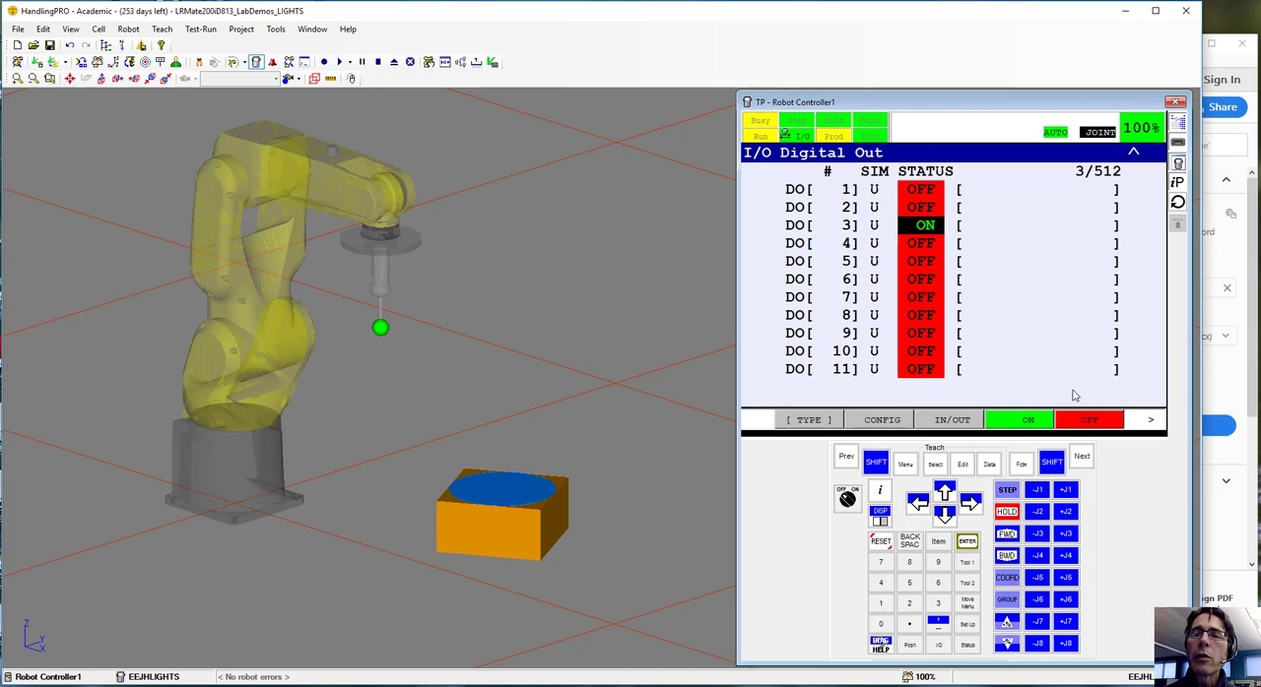
left_click(1090, 424)
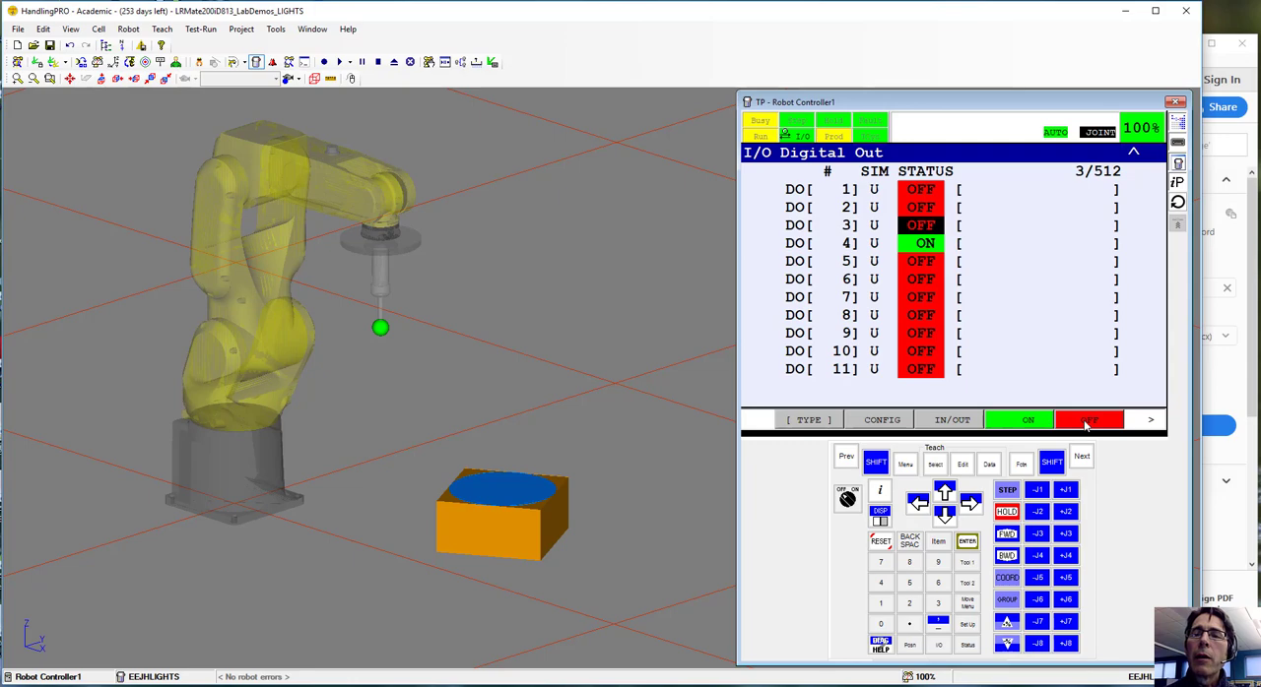
left_click(1030, 421)
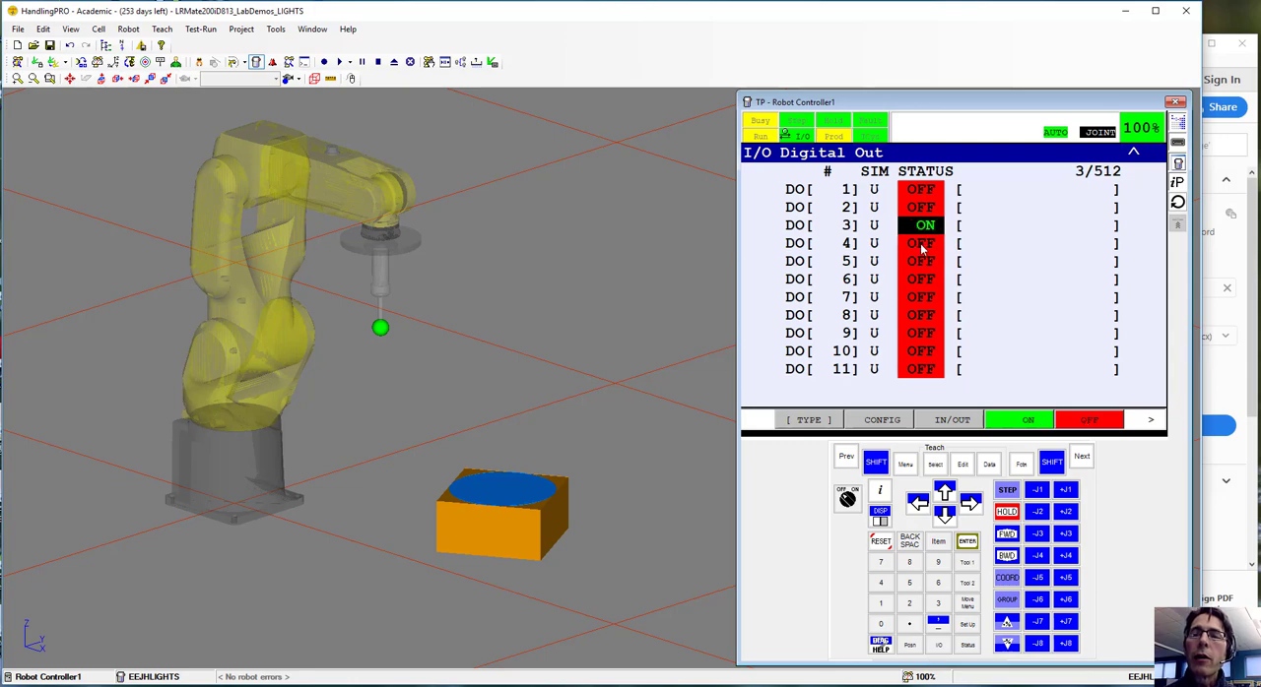
left_click(917, 244)
left_click(1028, 421)
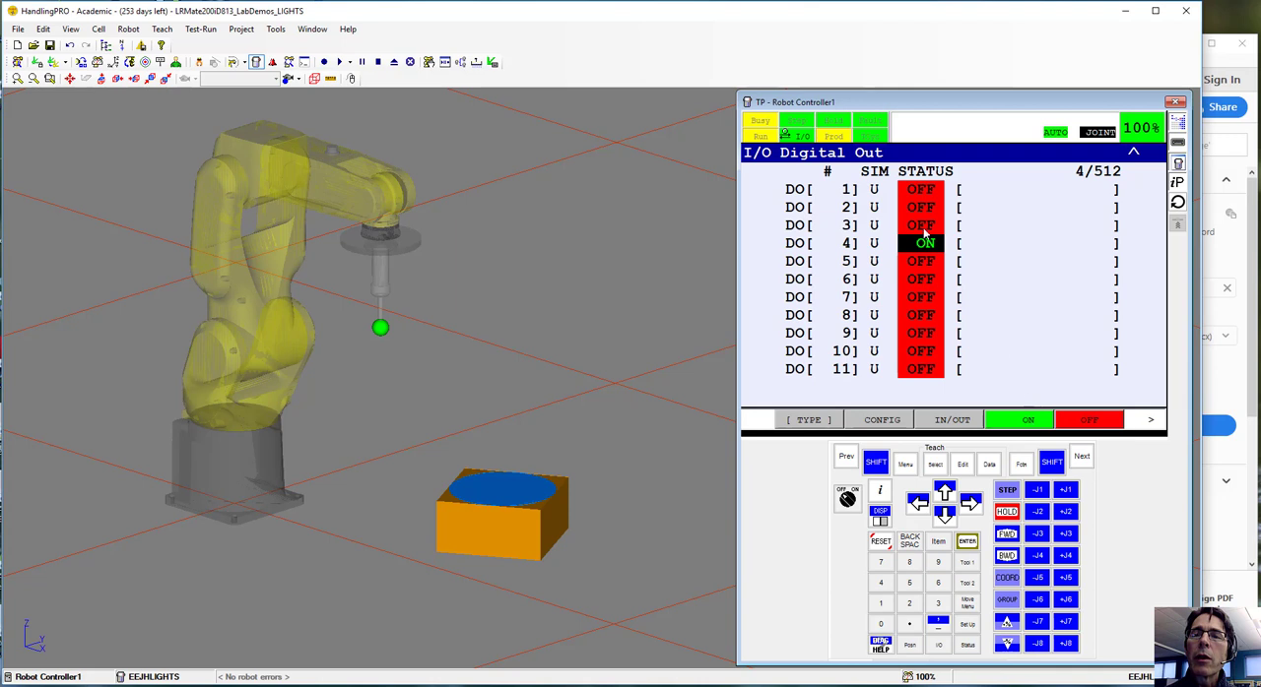
left_click(1083, 423)
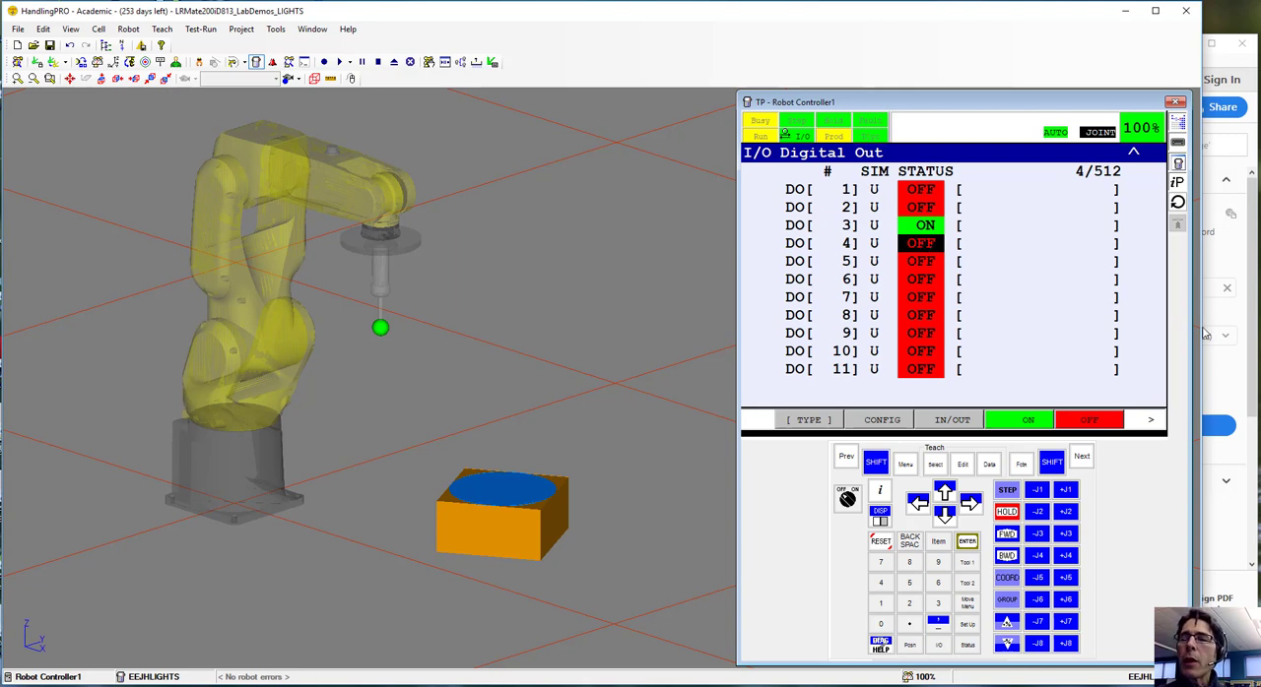
Switch to the lab PDF in Acrobat Reader, read steps 1 to 8 and the LIGHTS program listing, and return to HandlingPRO
left_click(1254, 321)
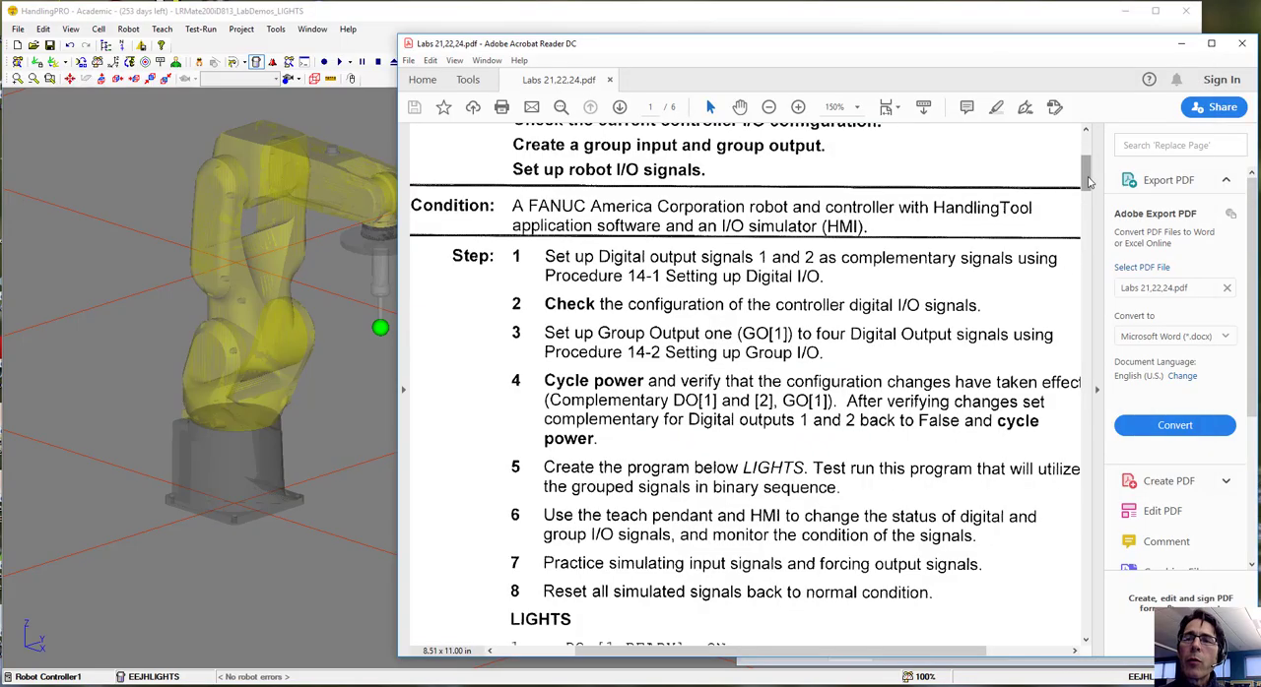
left_click_drag(1088, 182, 1090, 207)
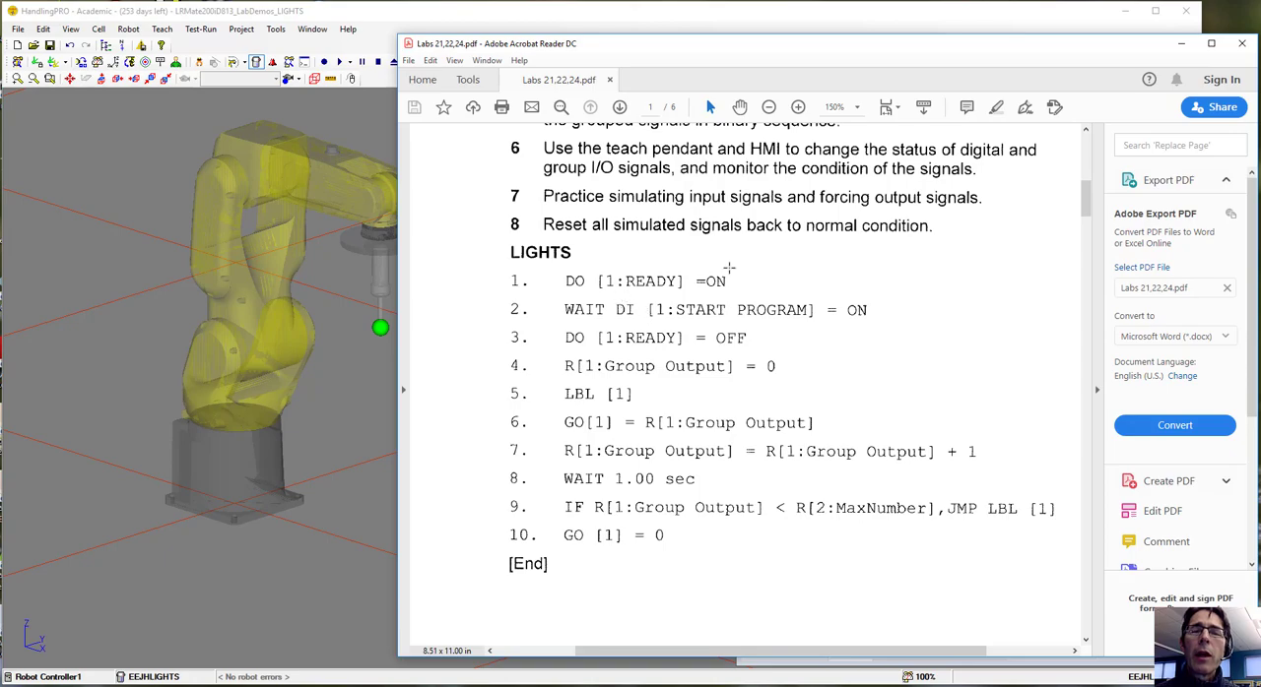
mouse_move(1088, 204)
left_mouse_down()
mouse_move(1087, 188)
mouse_move(1087, 205)
left_mouse_up()
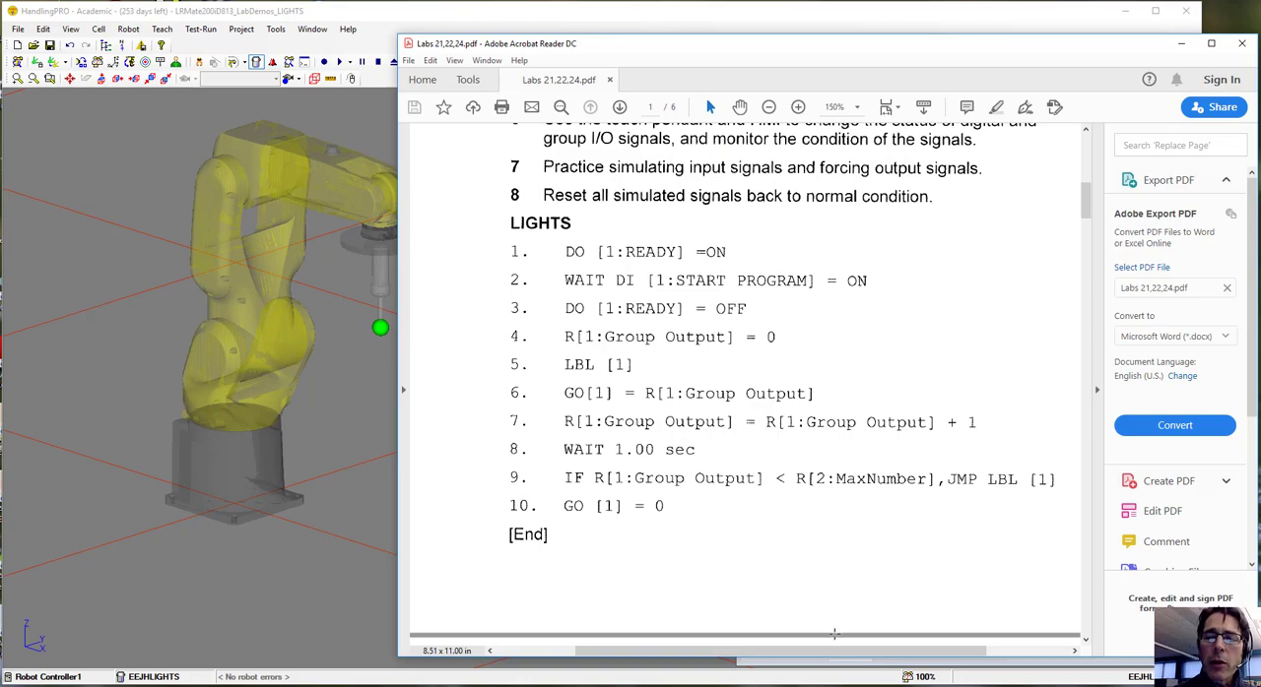
left_click(768, 661)
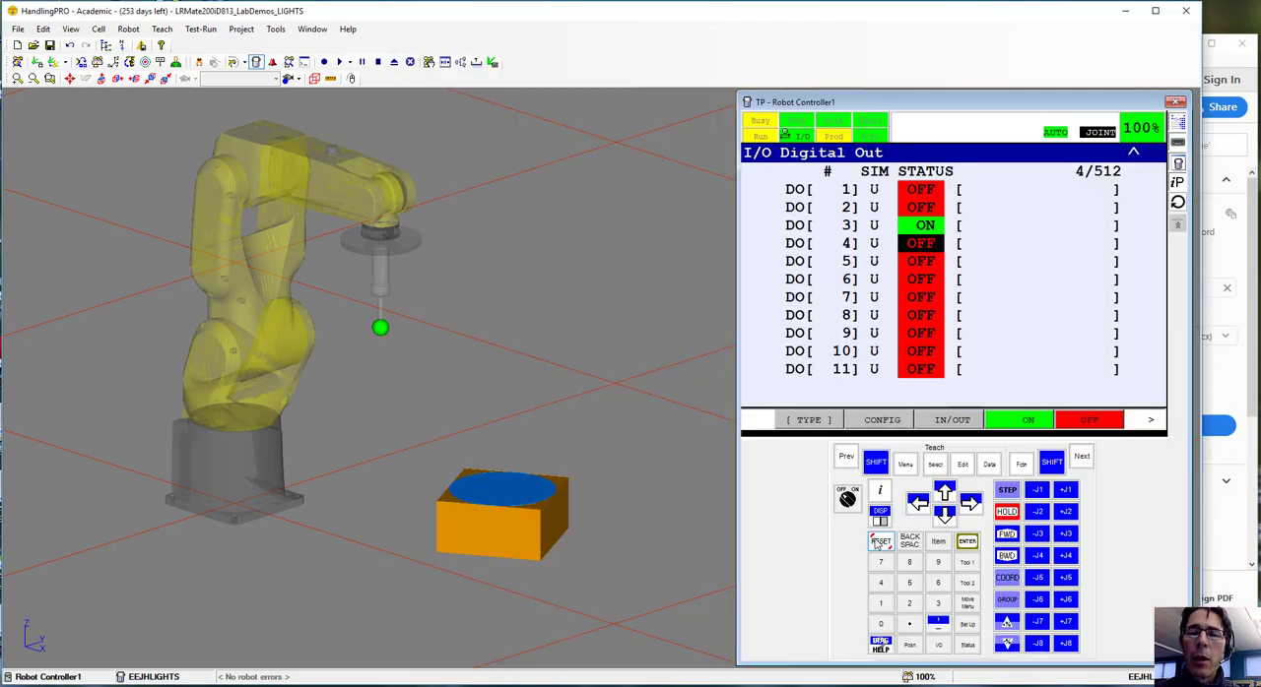
Review the digital output range configuration on the teach pendant and open the group output configuration
left_click(921, 263)
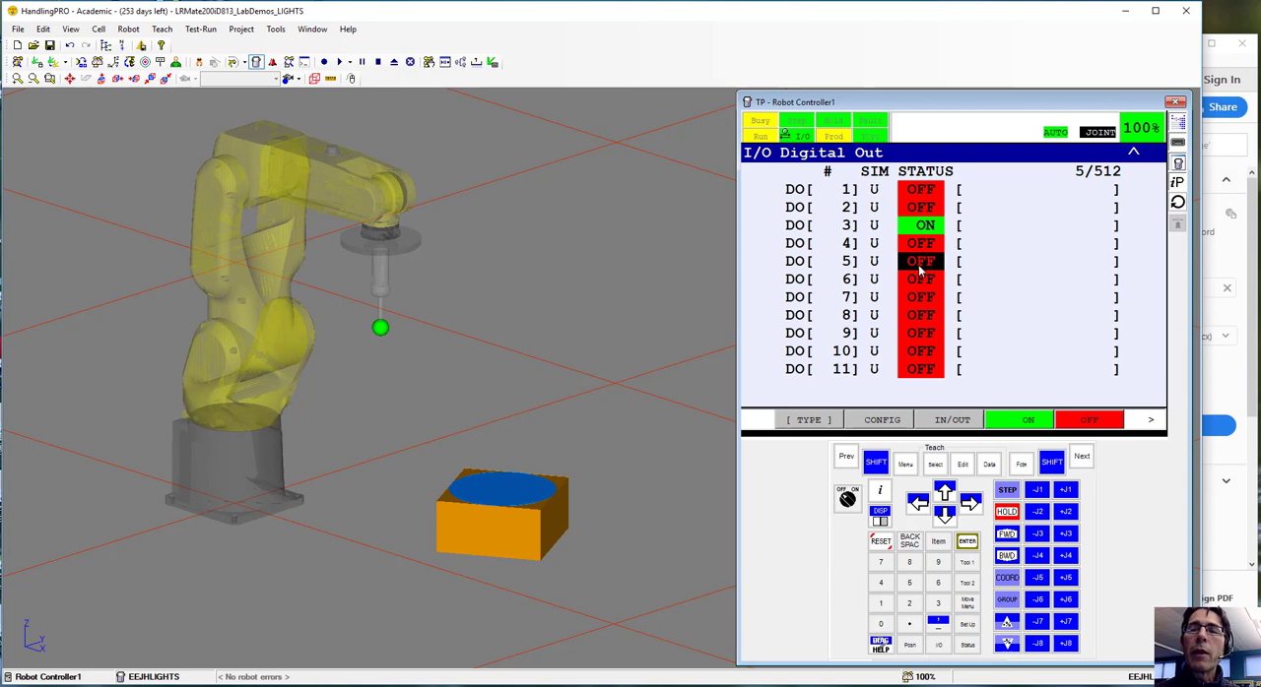
left_click(883, 421)
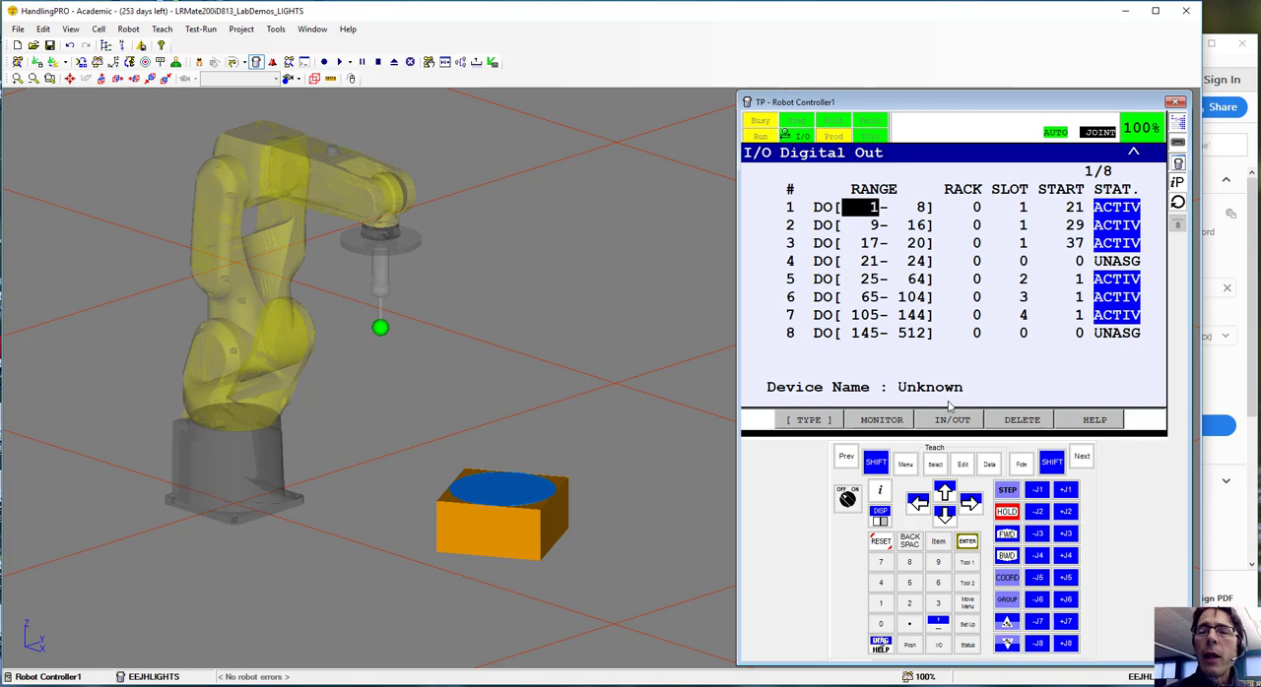
left_click(908, 467)
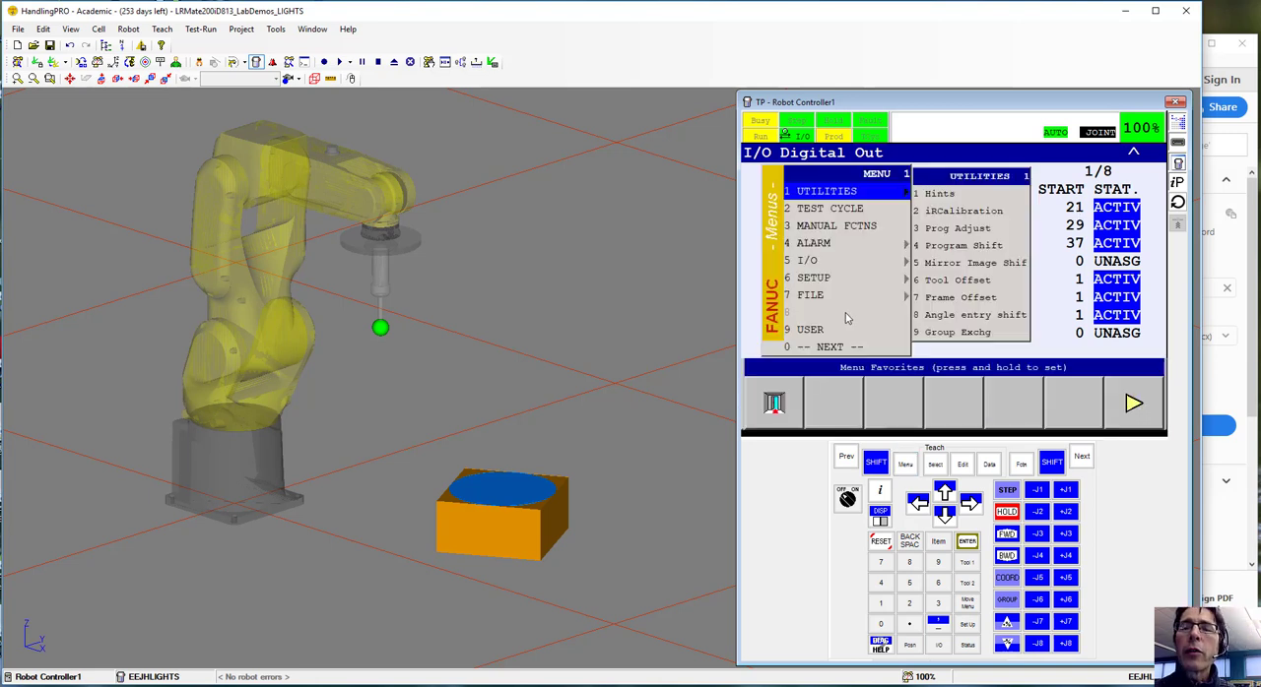
left_click(826, 260)
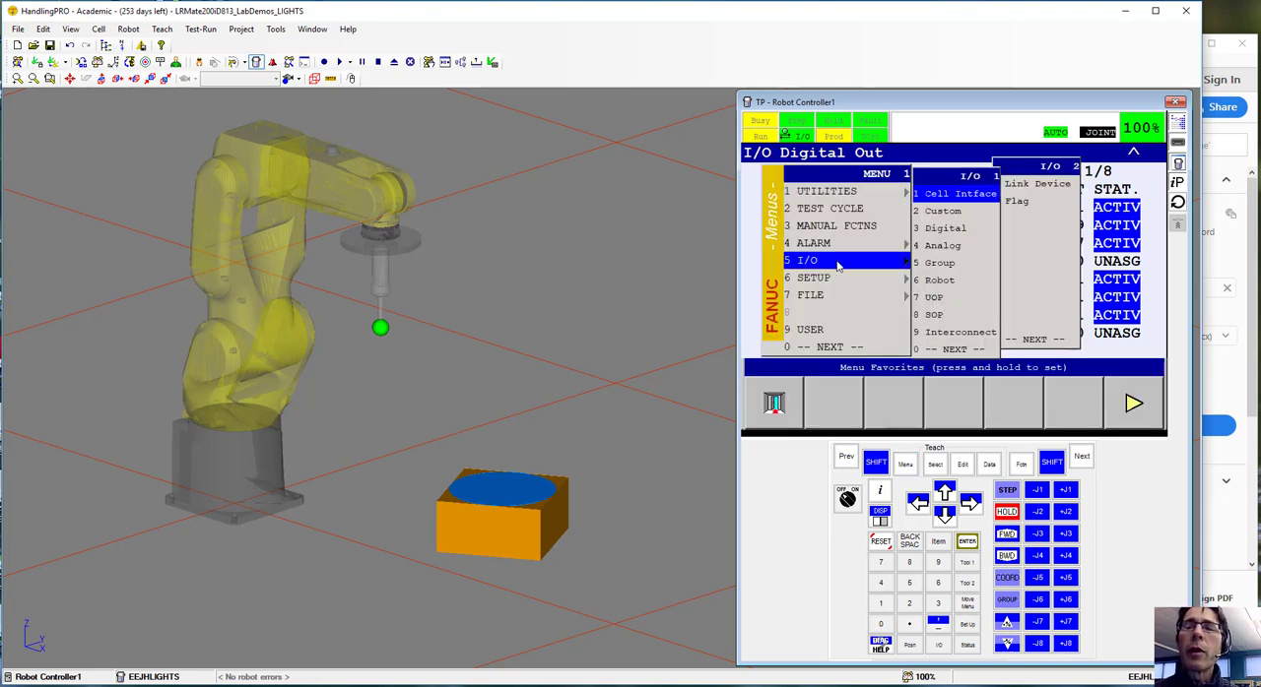
left_click(941, 264)
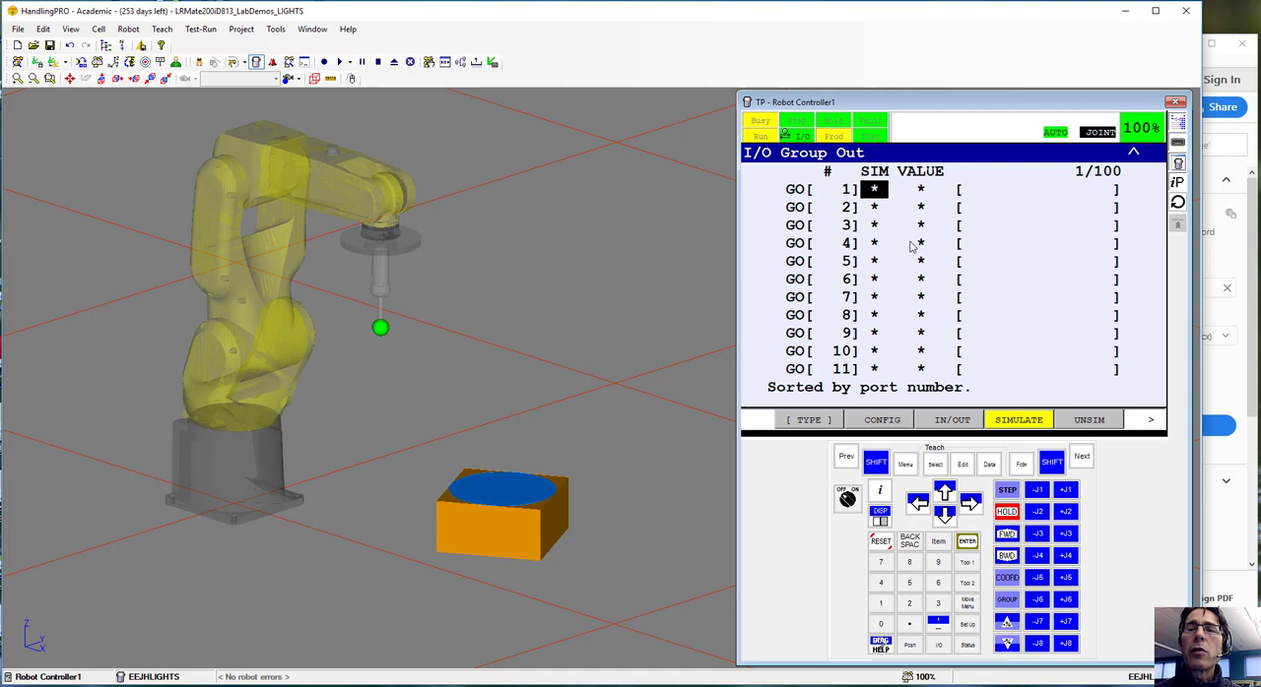
left_click(882, 421)
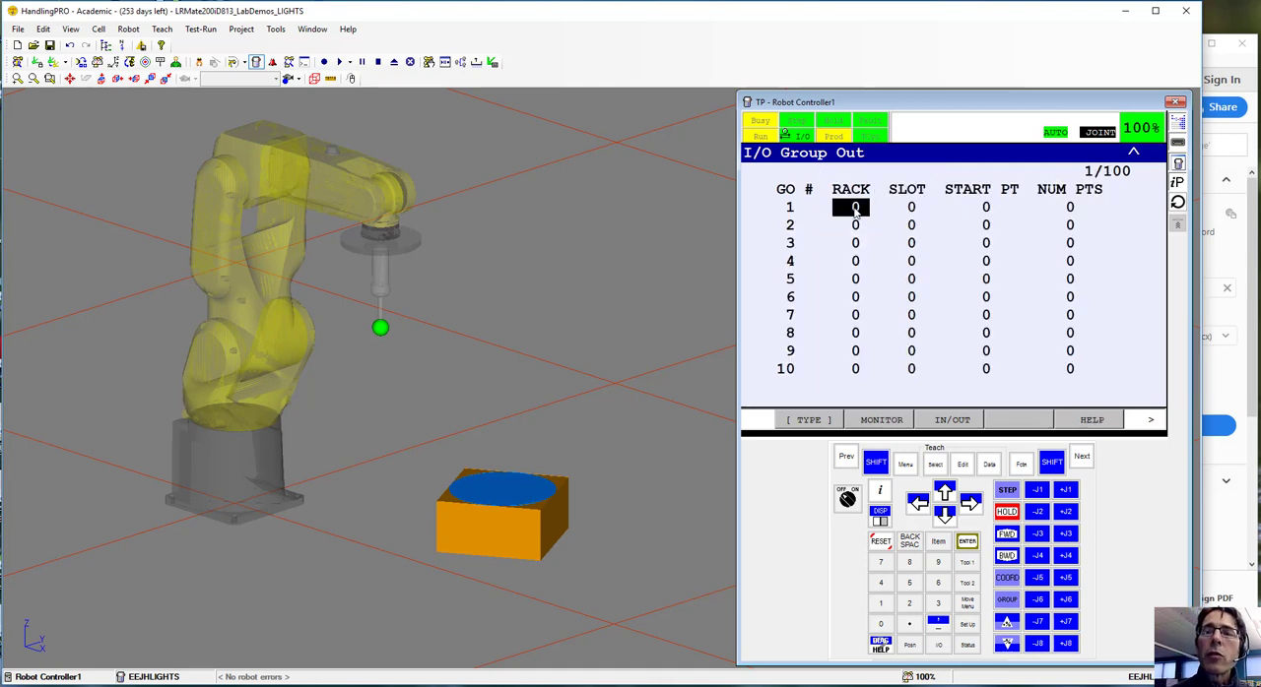
Configure group output GO 1 with slot 1, start point 25 and 4 points
left_click(911, 209)
type("1")
key("Return")
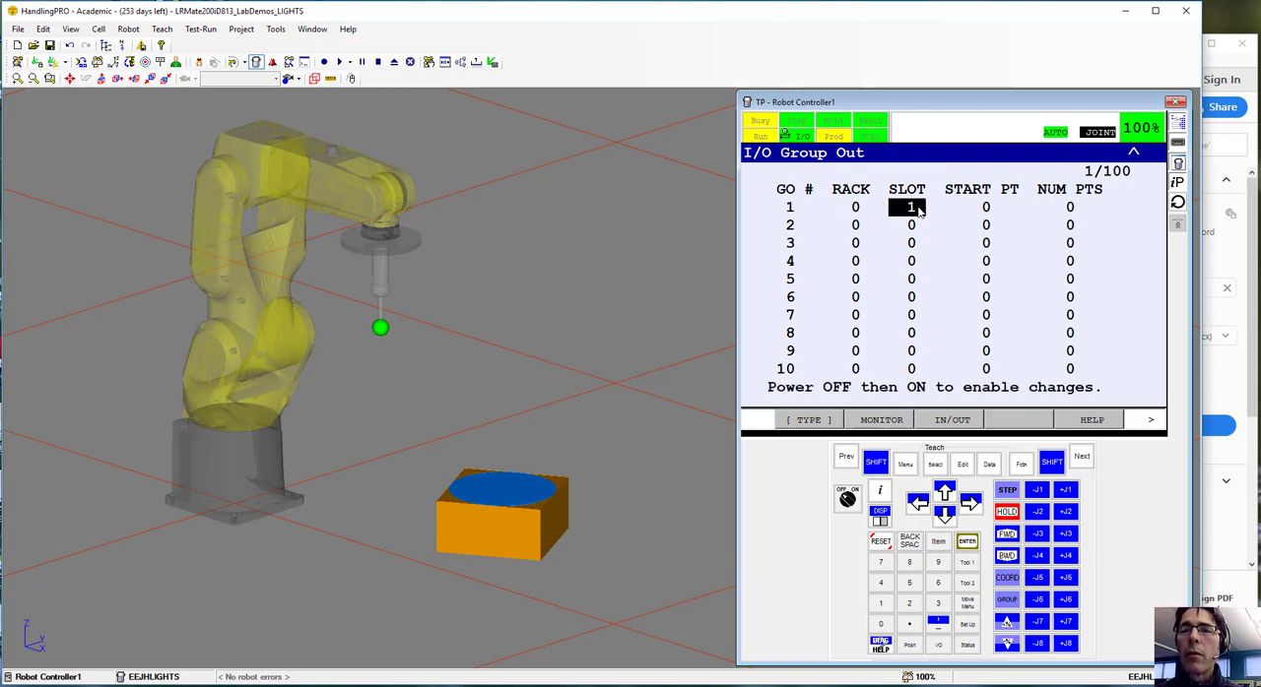
left_click(986, 209)
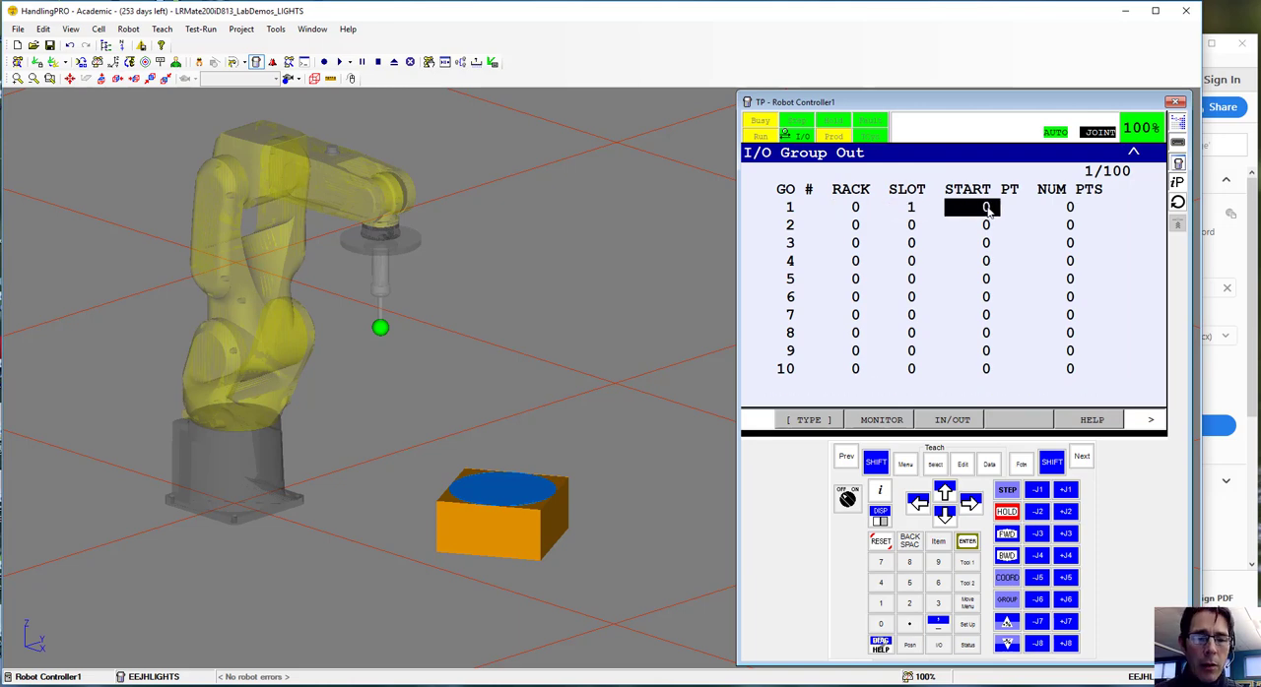
type("25")
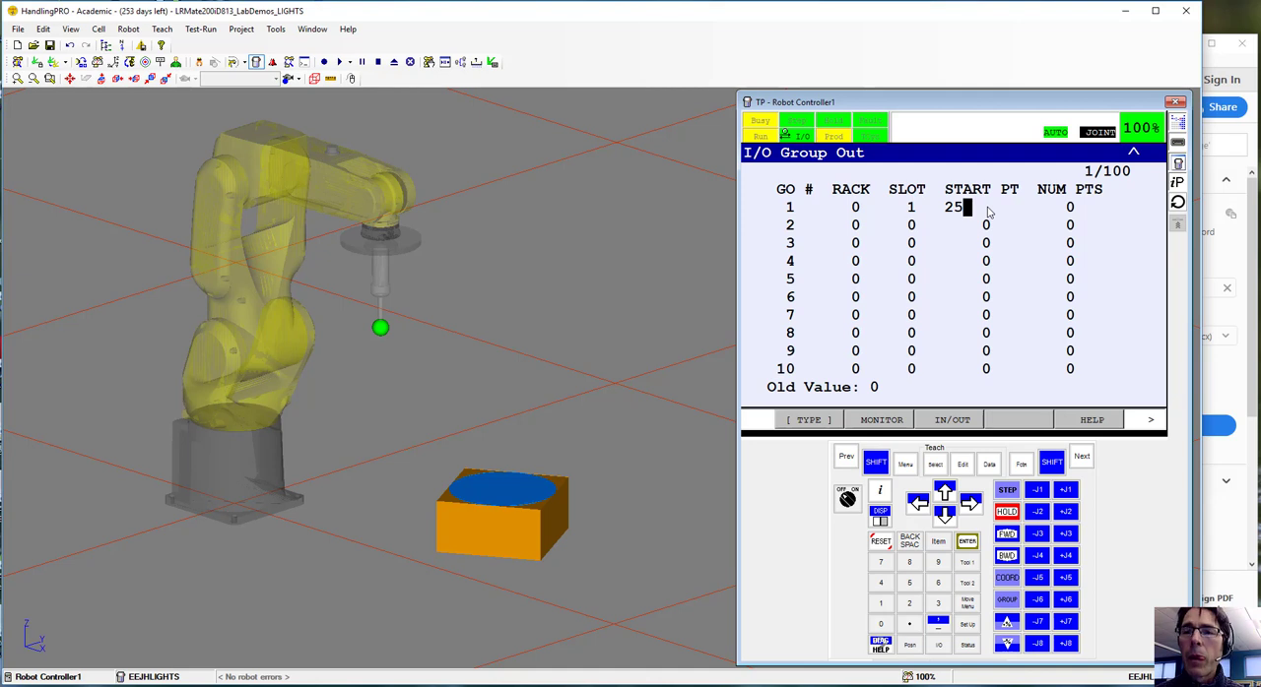
key("Return")
left_click(1070, 209)
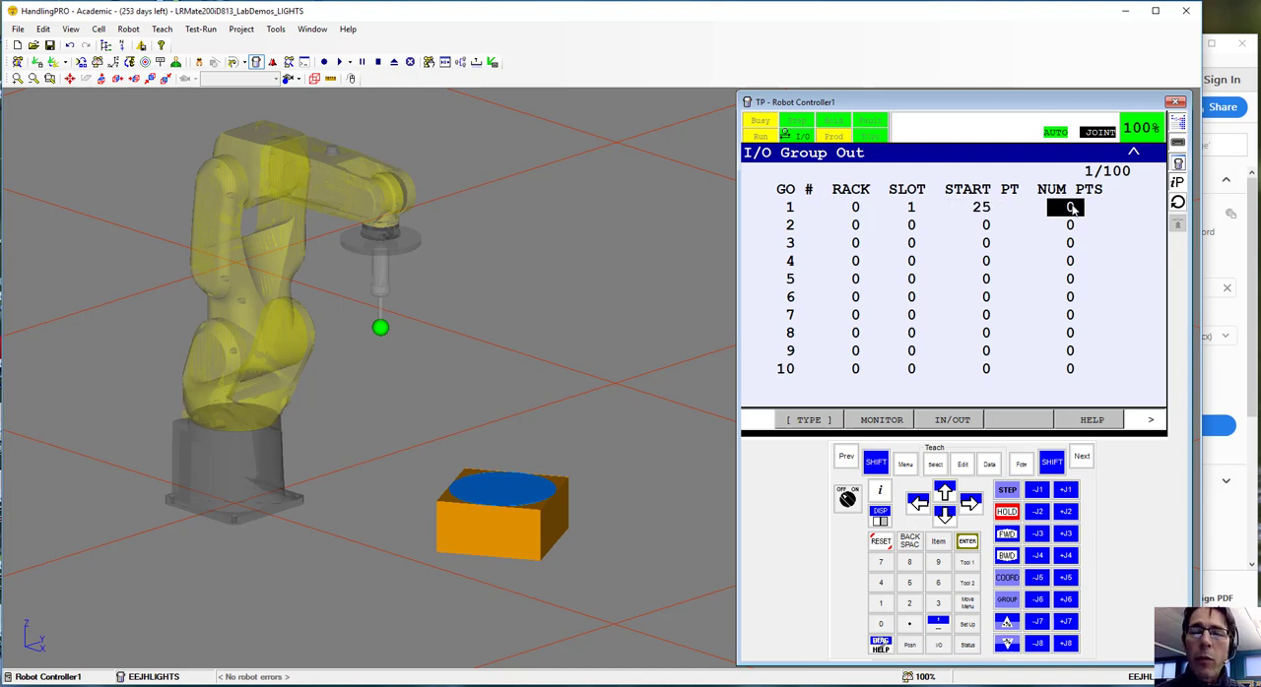
type("4")
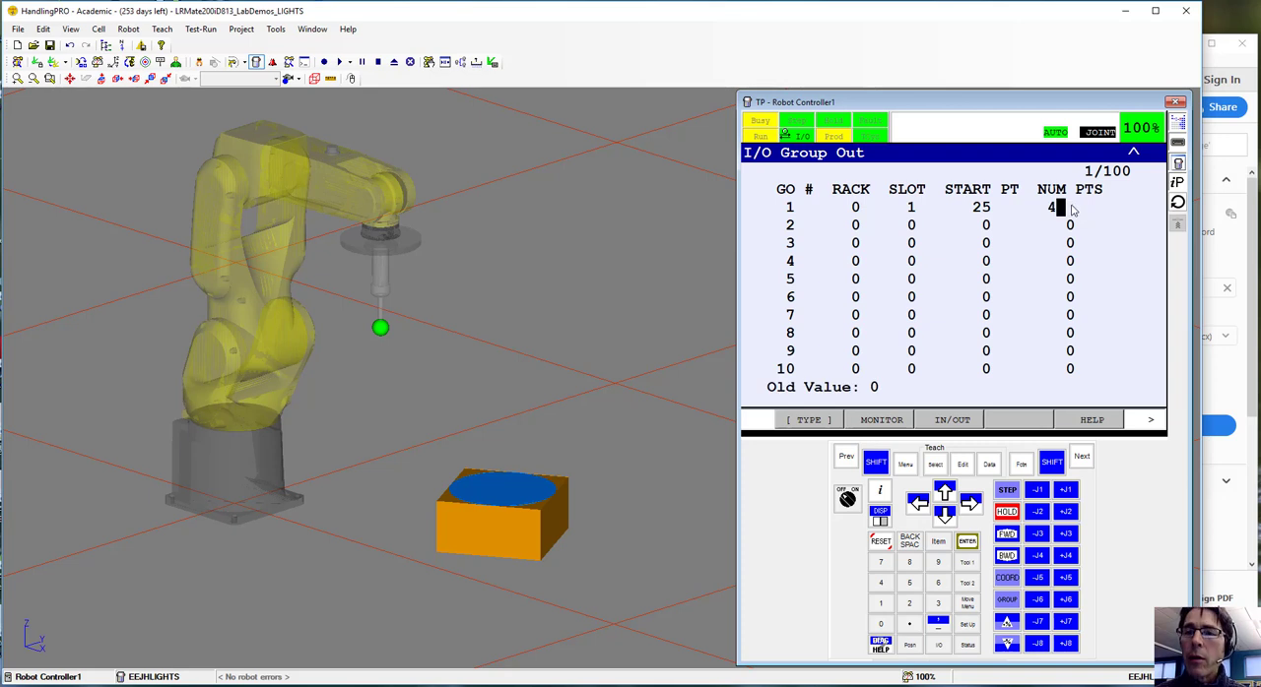
key("Return")
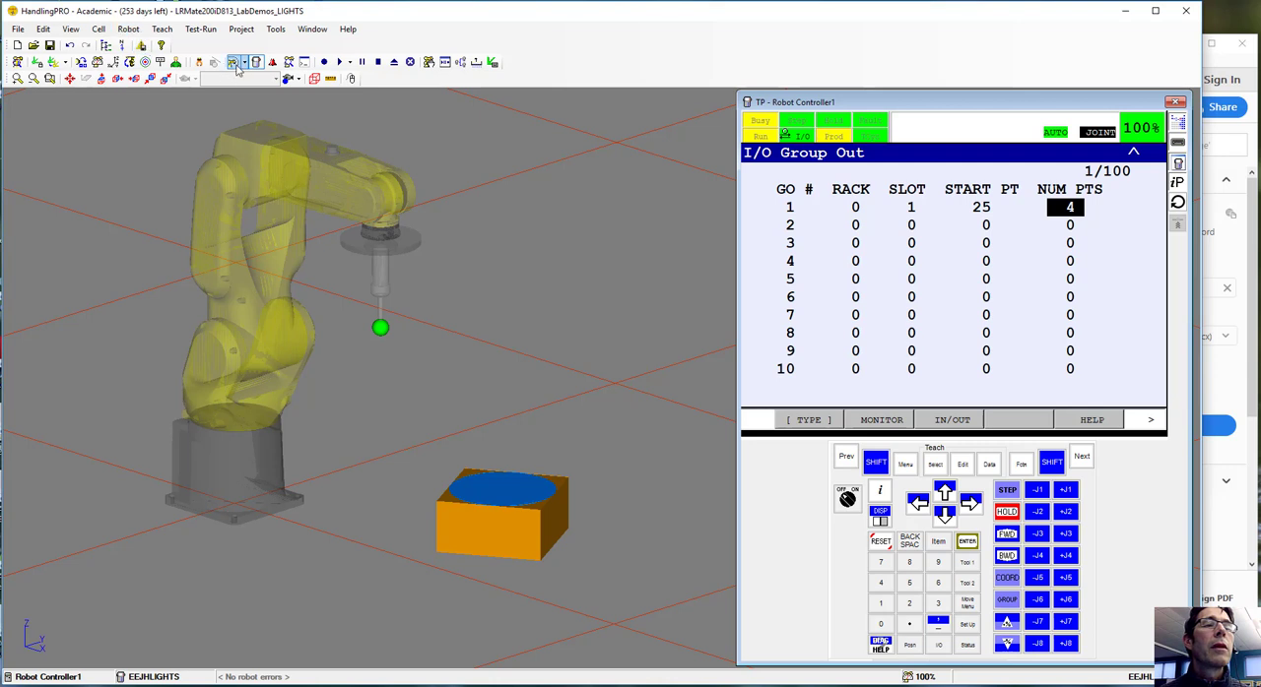
Cold start the robot controller to apply the group output configuration, and recheck the LIGHTS program listing in the lab PDF
left_click(128, 29)
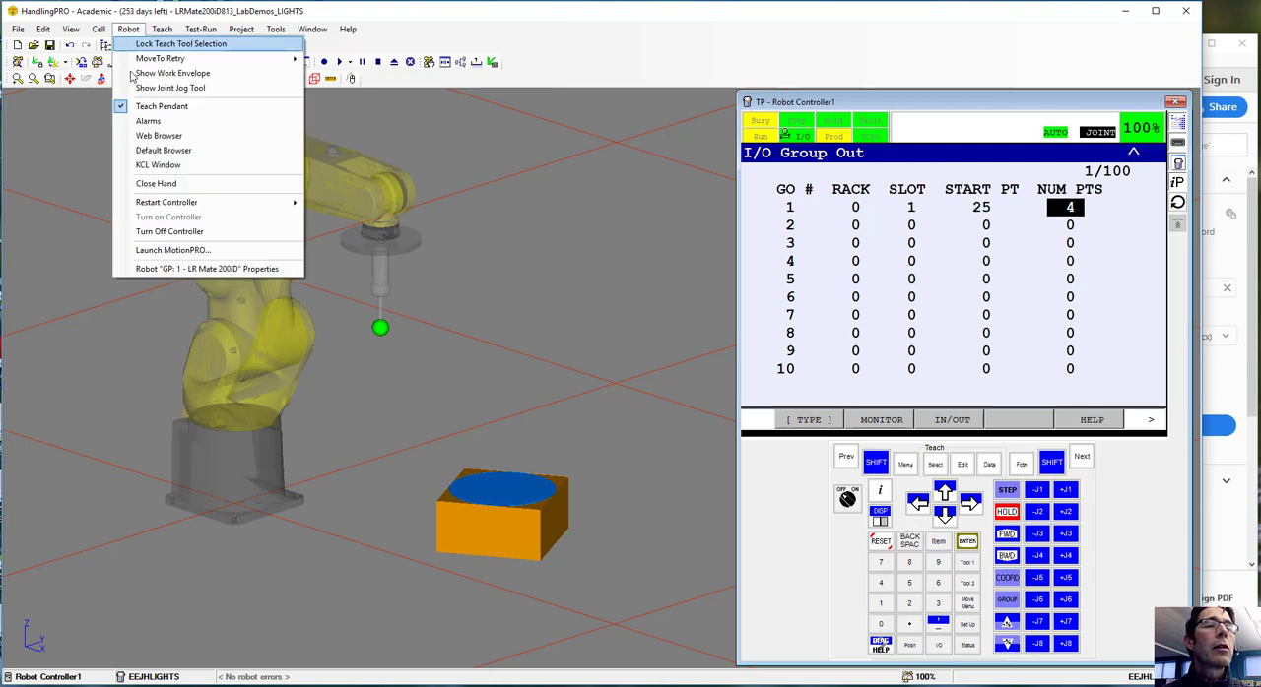
mouse_move(167, 204)
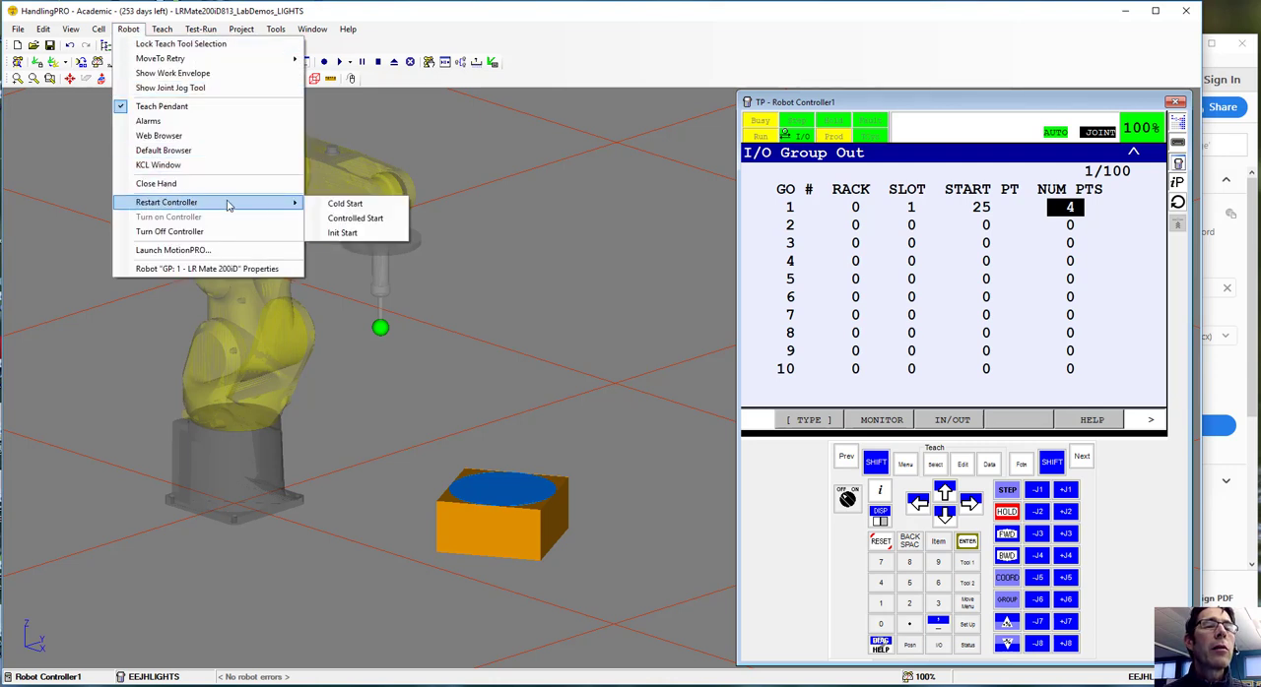
left_click(351, 203)
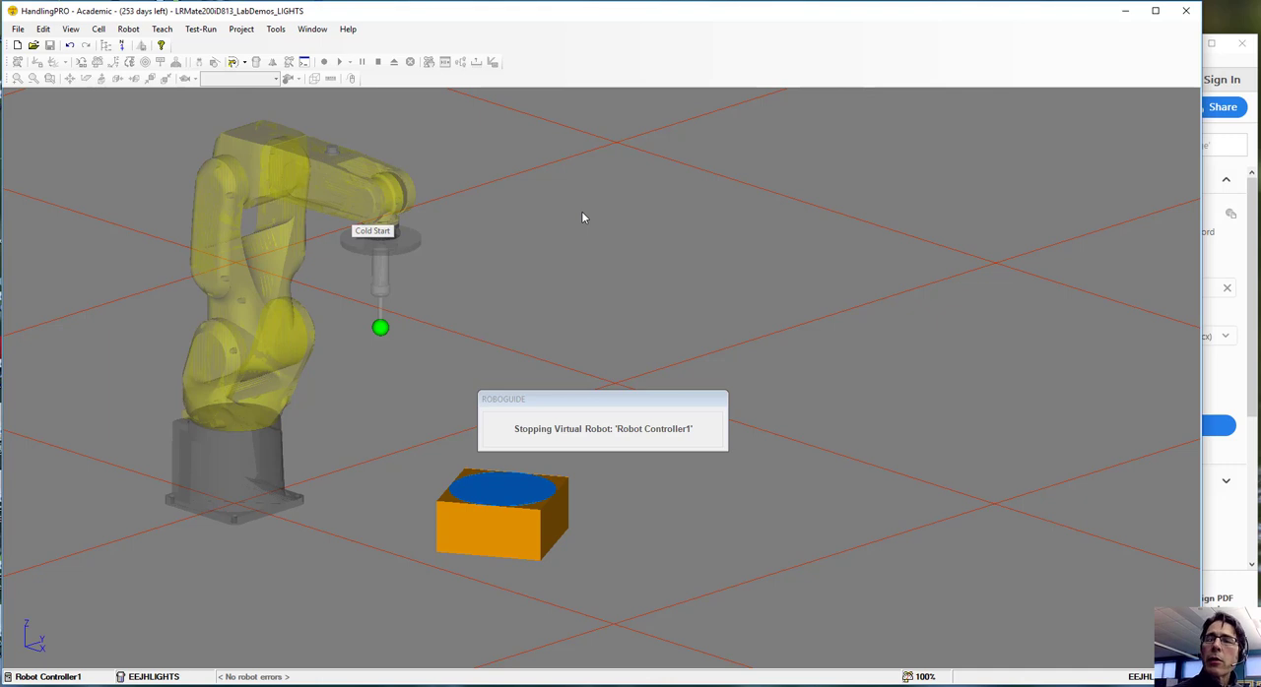
left_click(1253, 298)
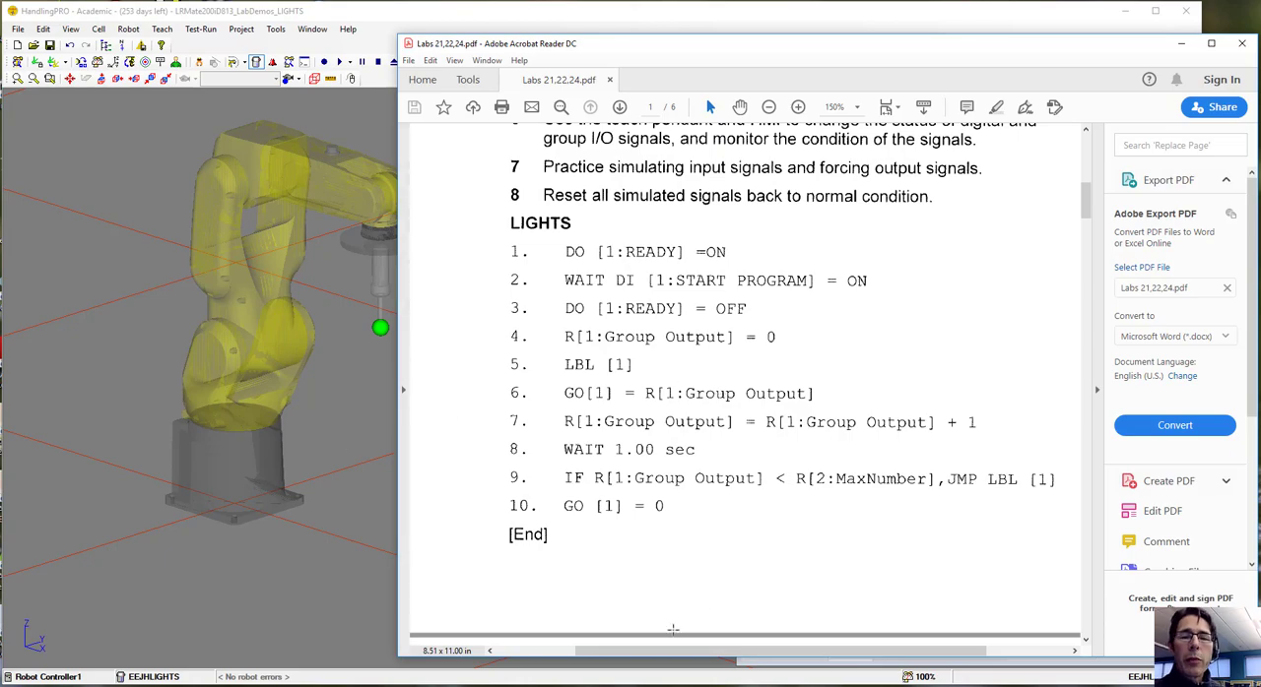
left_click(771, 662)
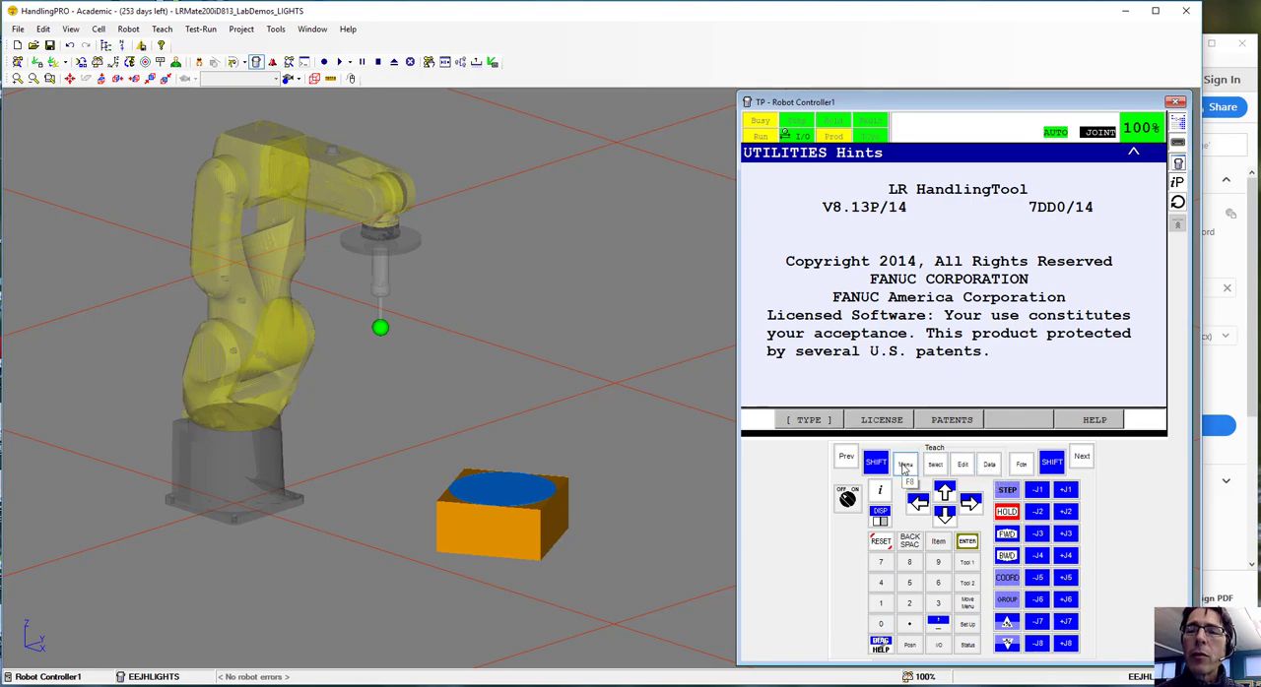
Open the data registers on the teach pendant and name register R[1] "Group Output", checking the name in the lab PDF
left_click(988, 464)
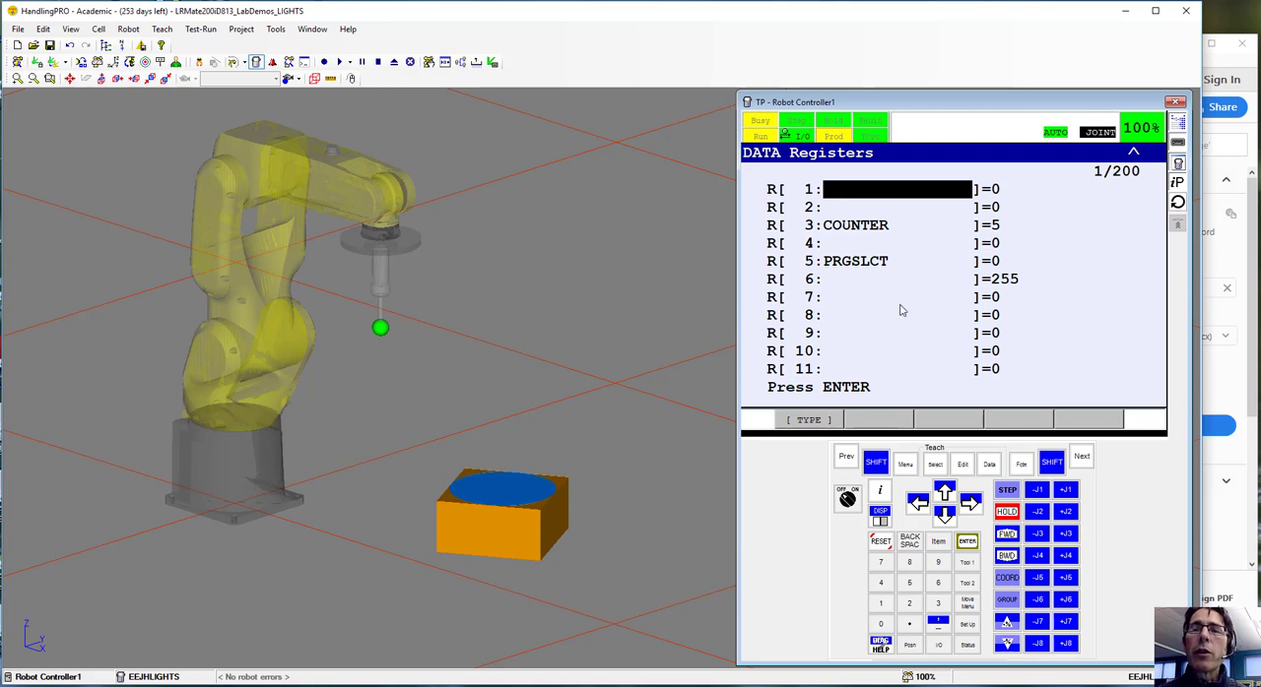
left_click(968, 542)
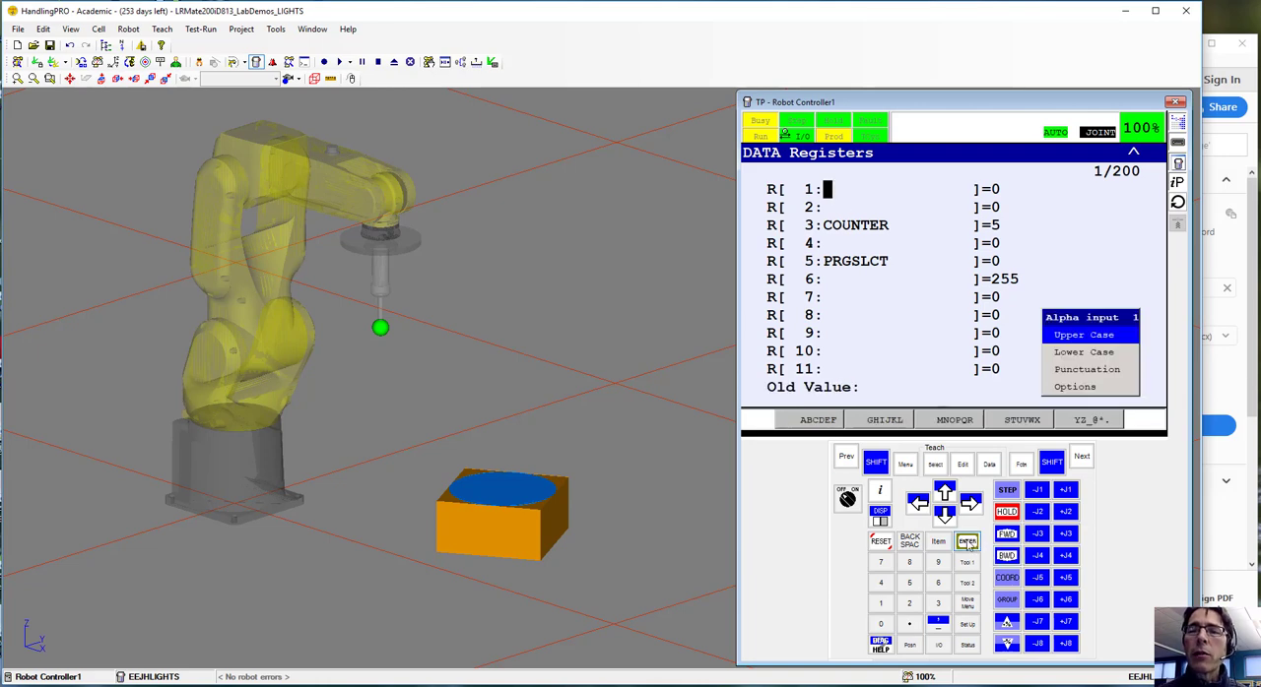
left_click(1076, 388)
left_click(1088, 421)
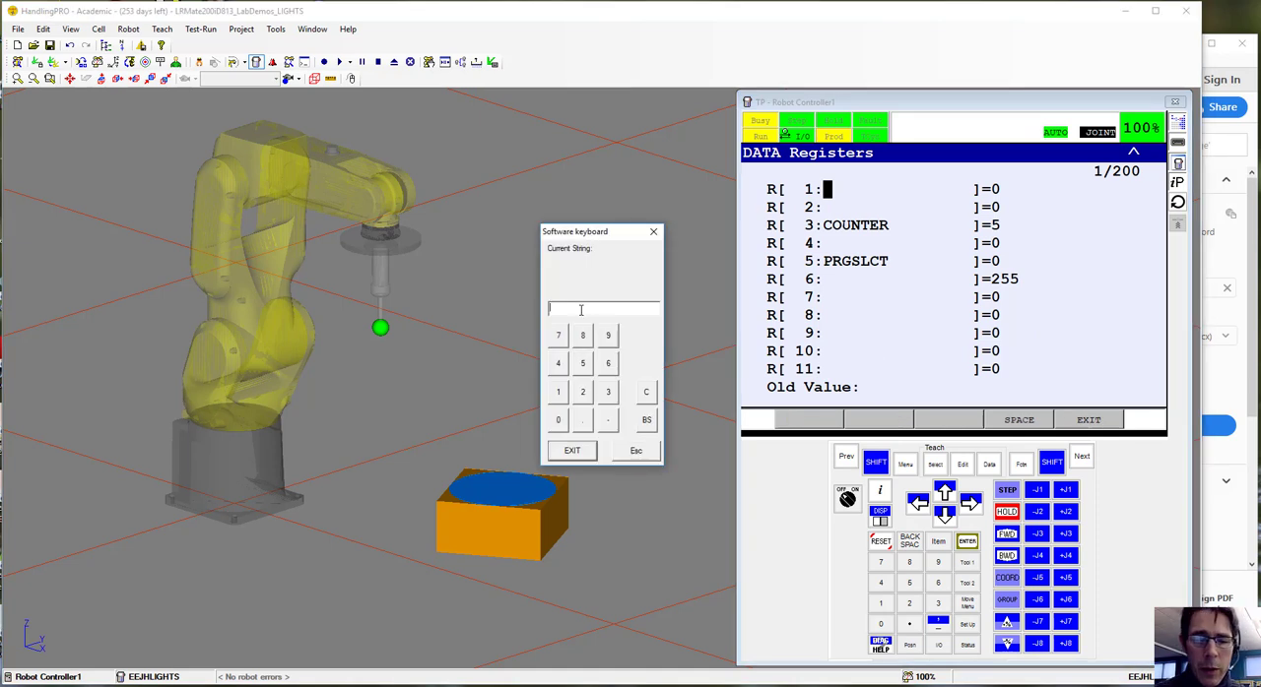
left_click(1250, 381)
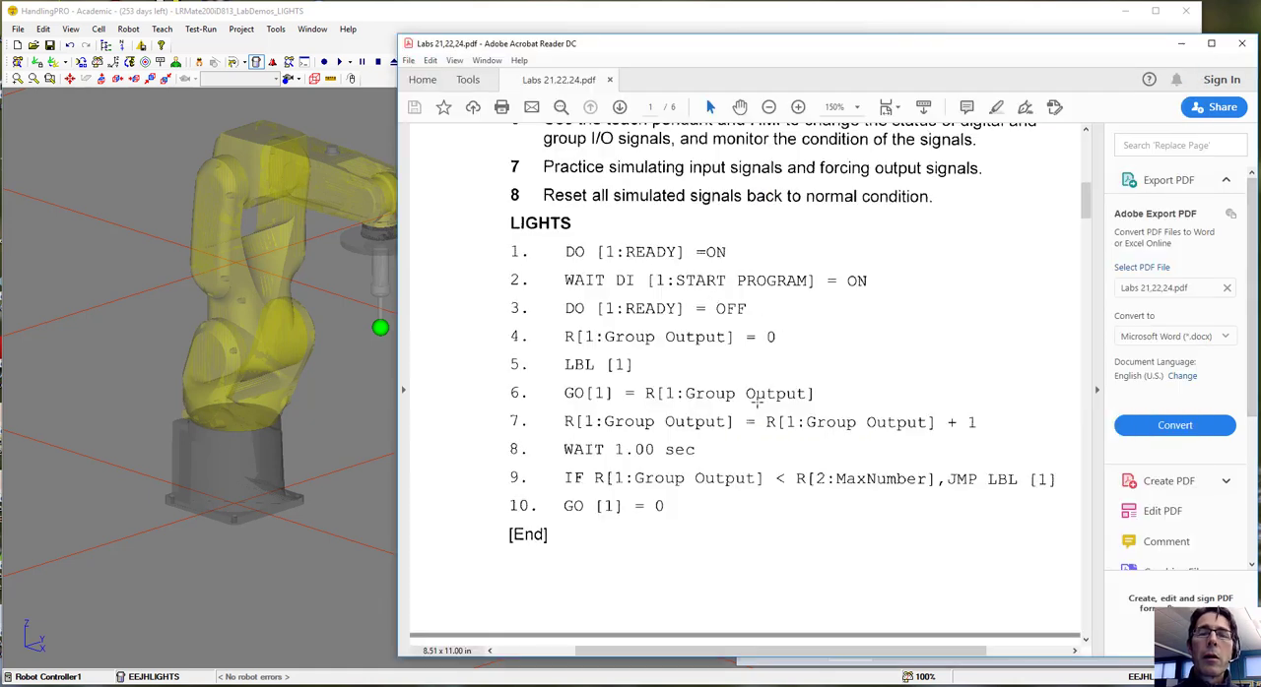
left_click(760, 670)
key("shift")
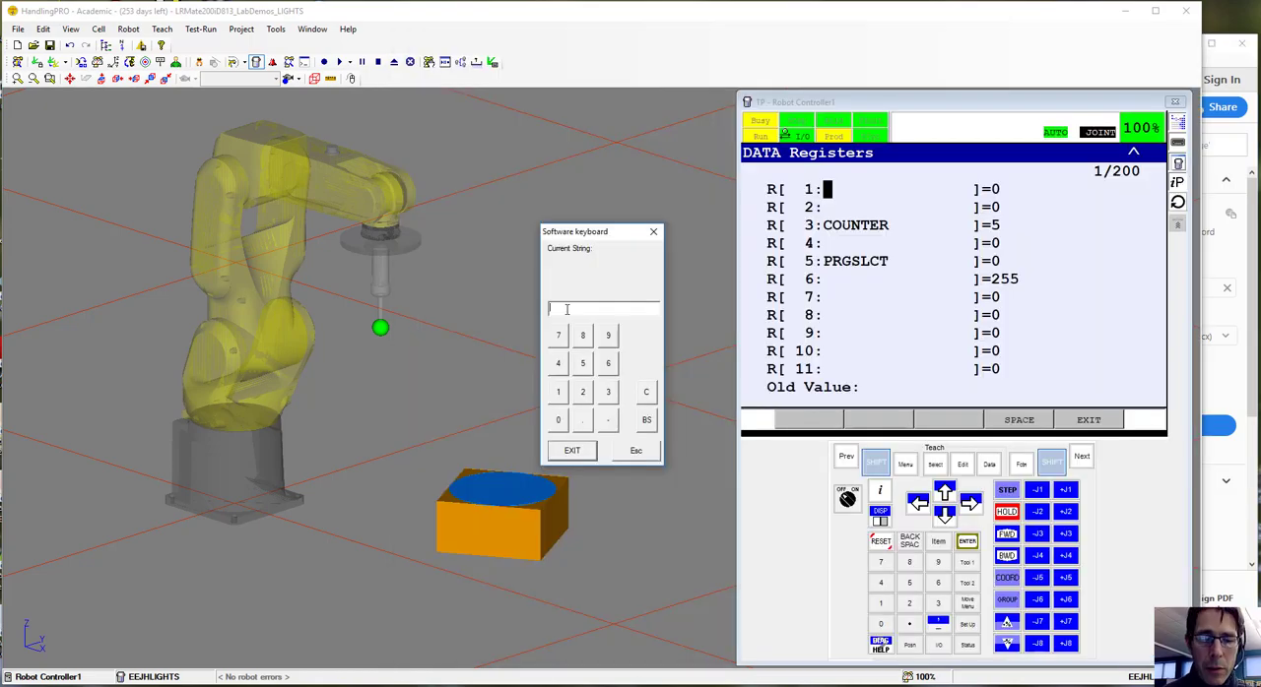
left_click(566, 310)
type("Group")
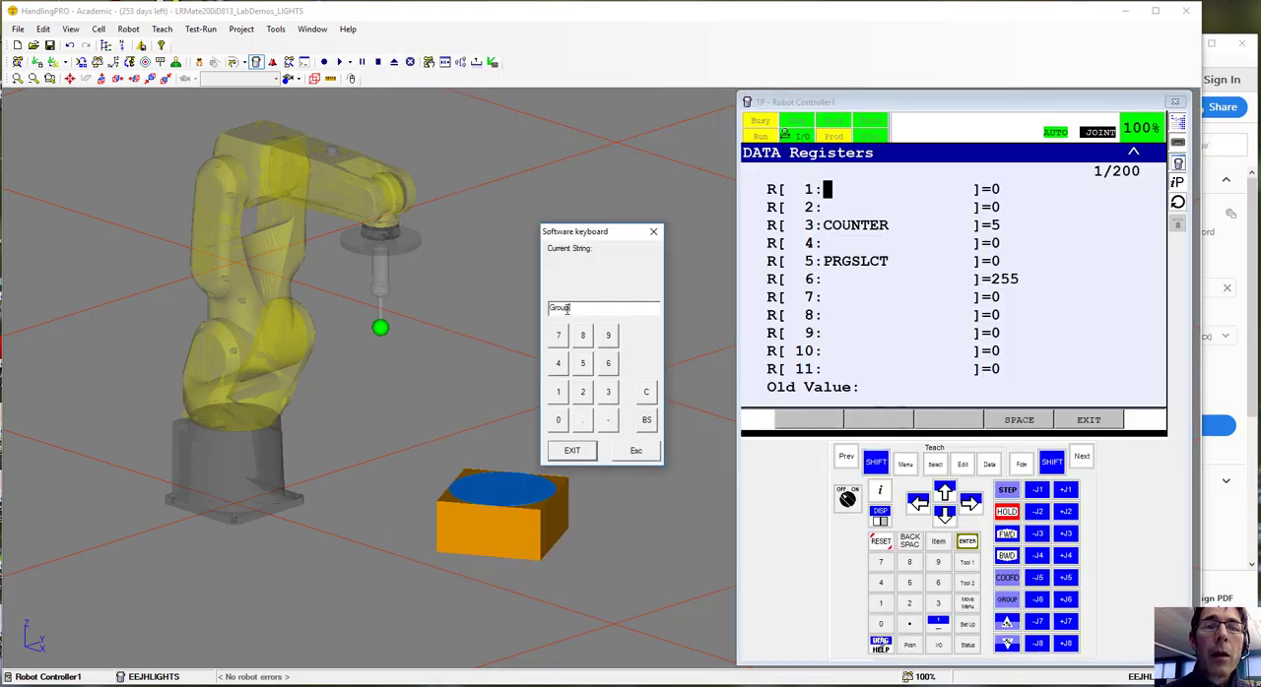
type(" Out")
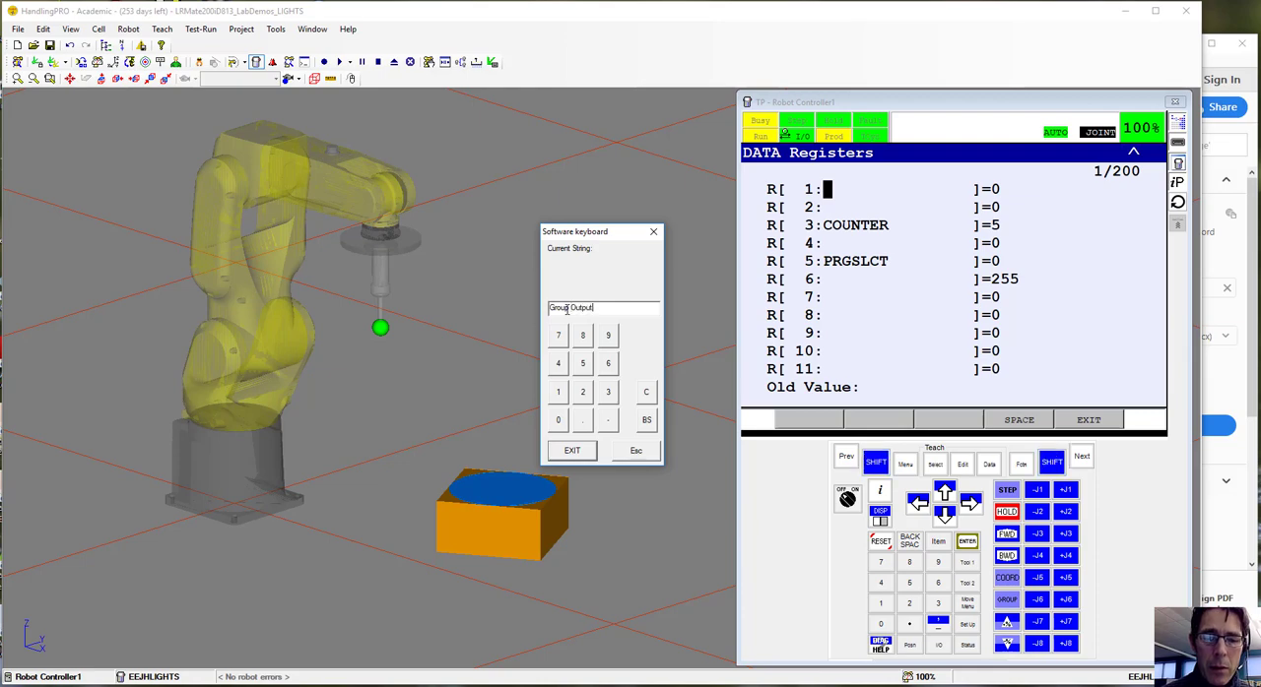
type("put")
left_click(579, 453)
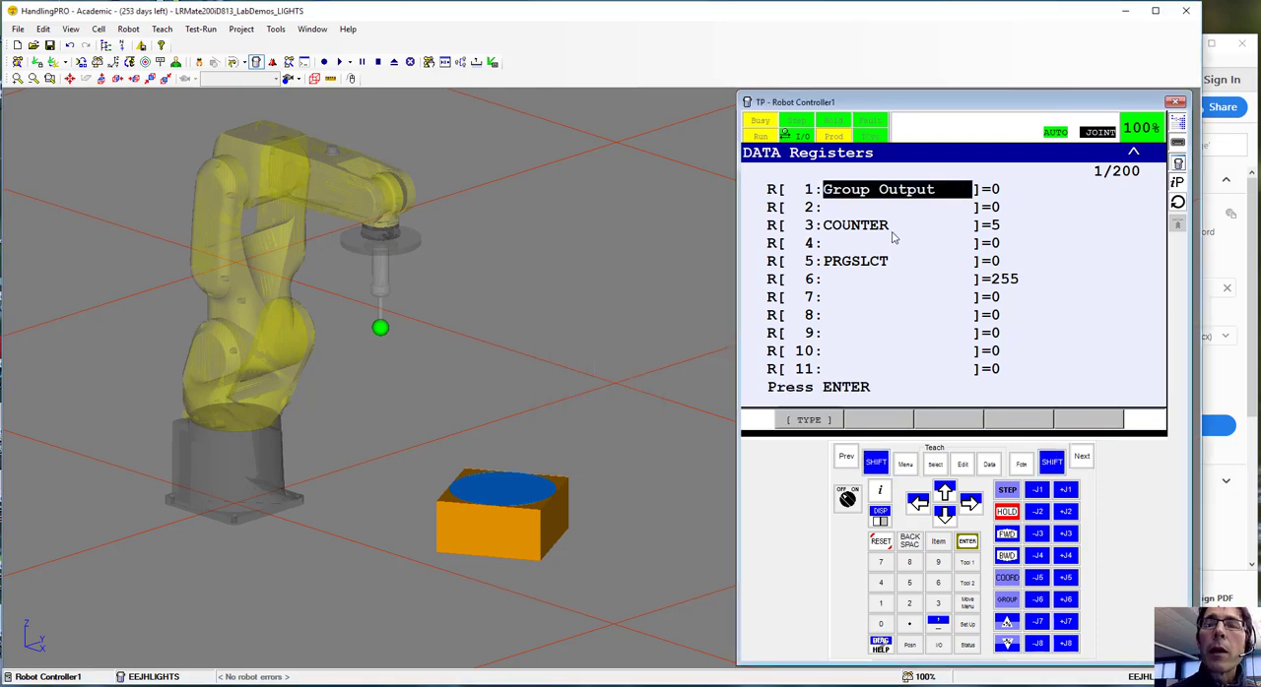
Name data register R[2] "MaxNumber"
left_click(840, 209)
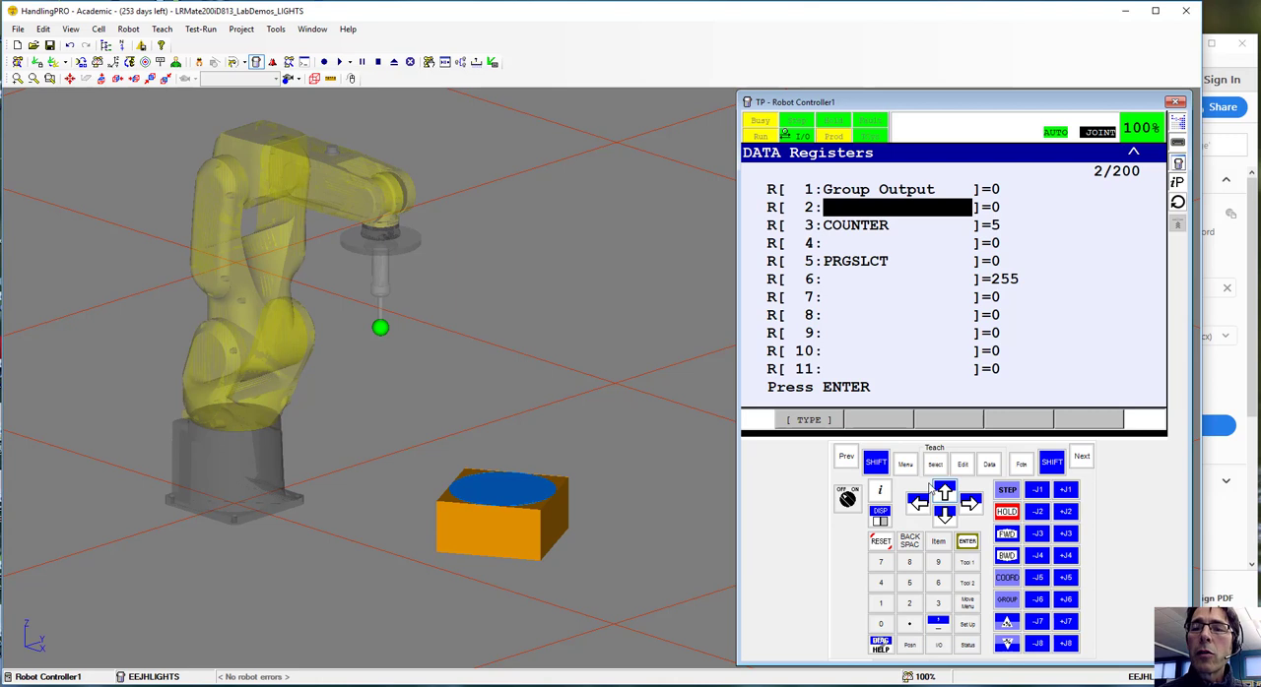
left_click(966, 540)
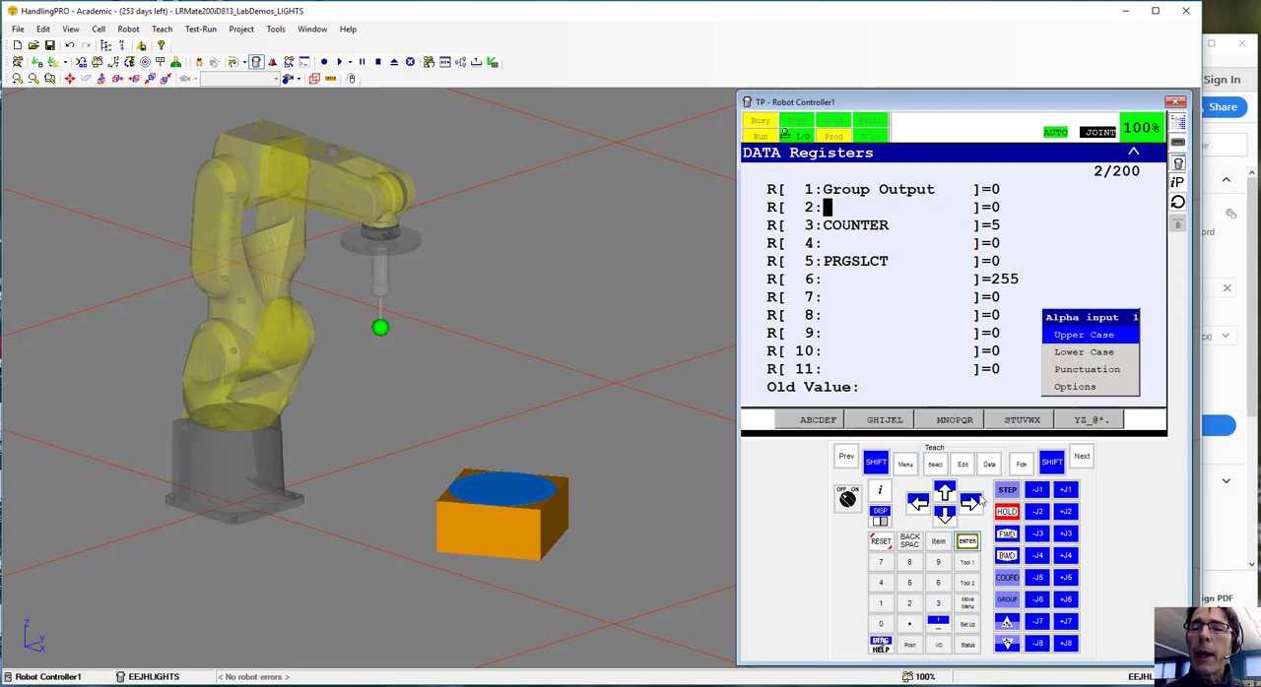
left_click(1075, 386)
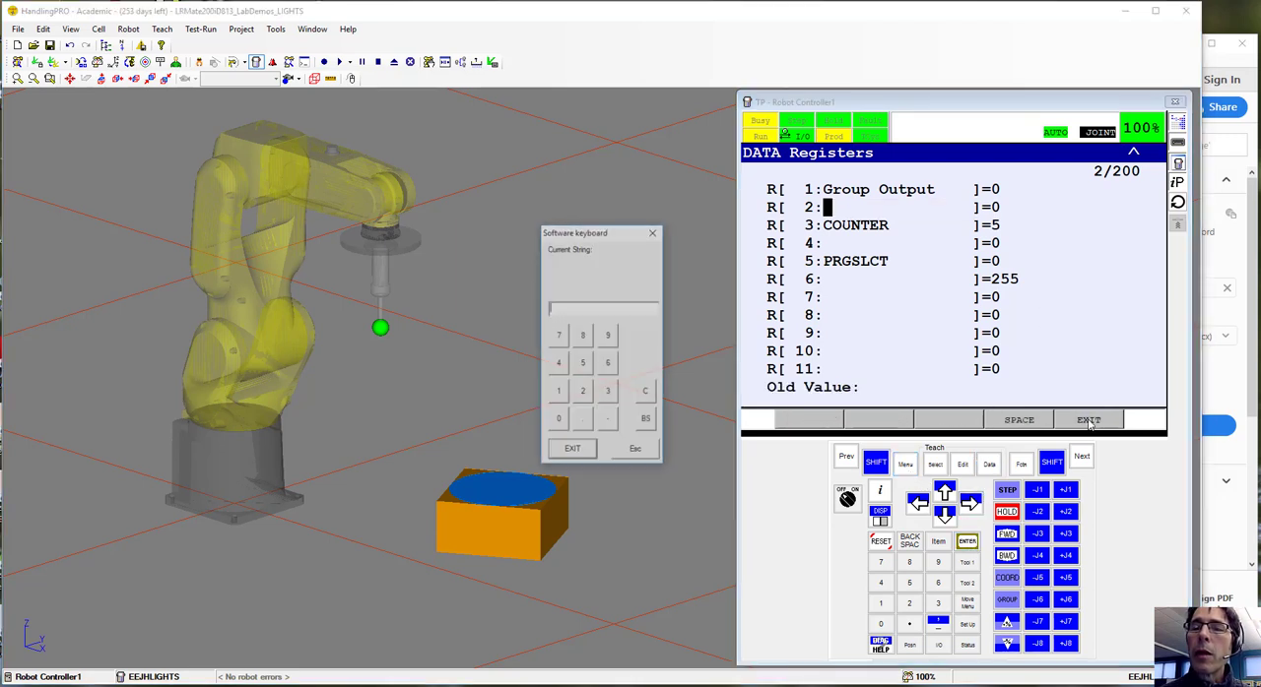
type("Ma")
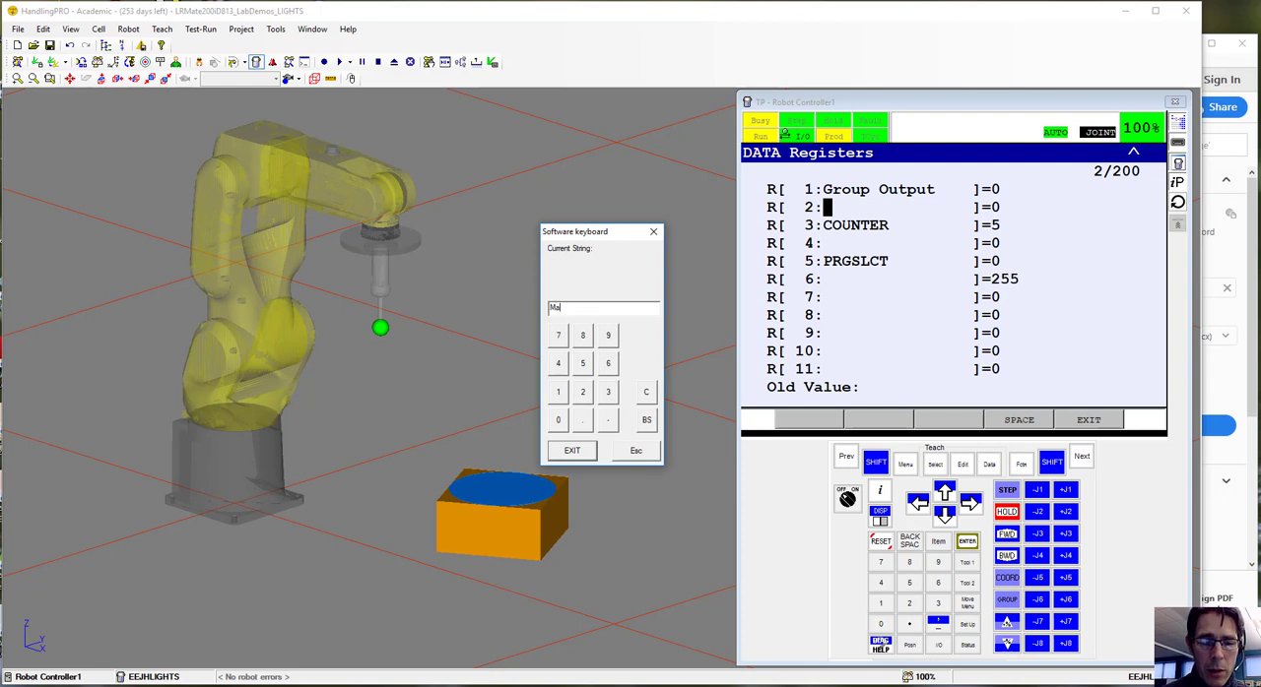
type("xNumber")
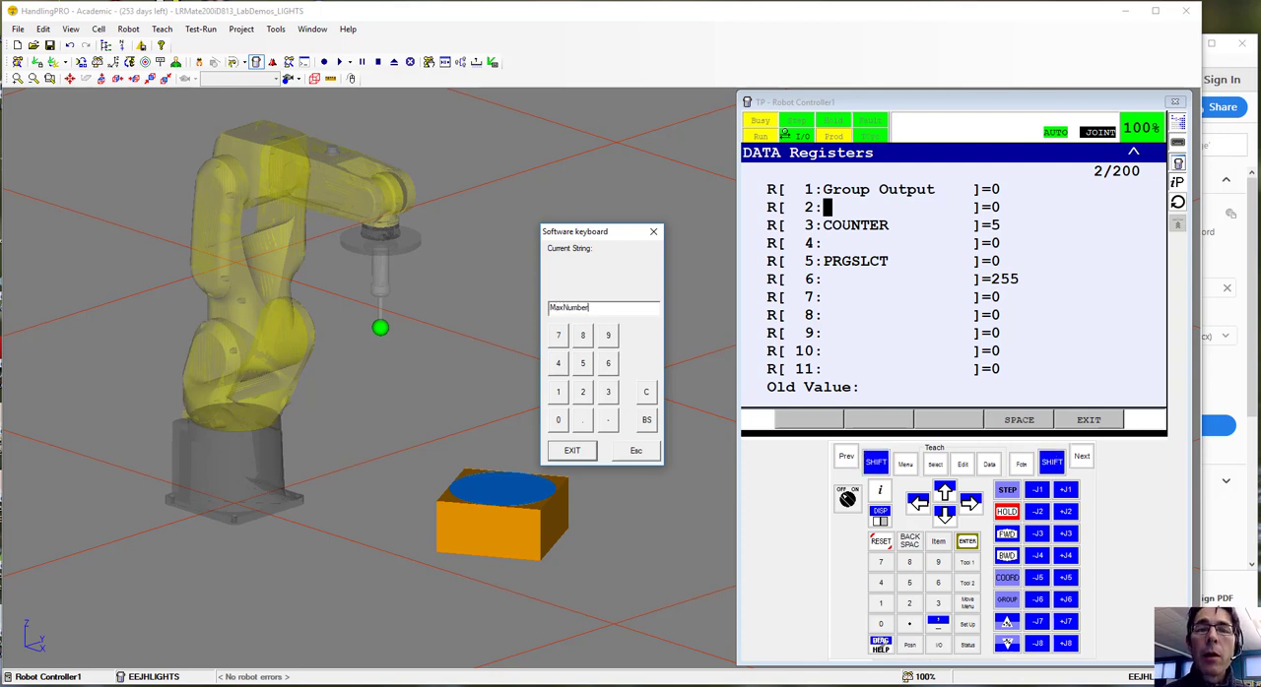
left_click(567, 450)
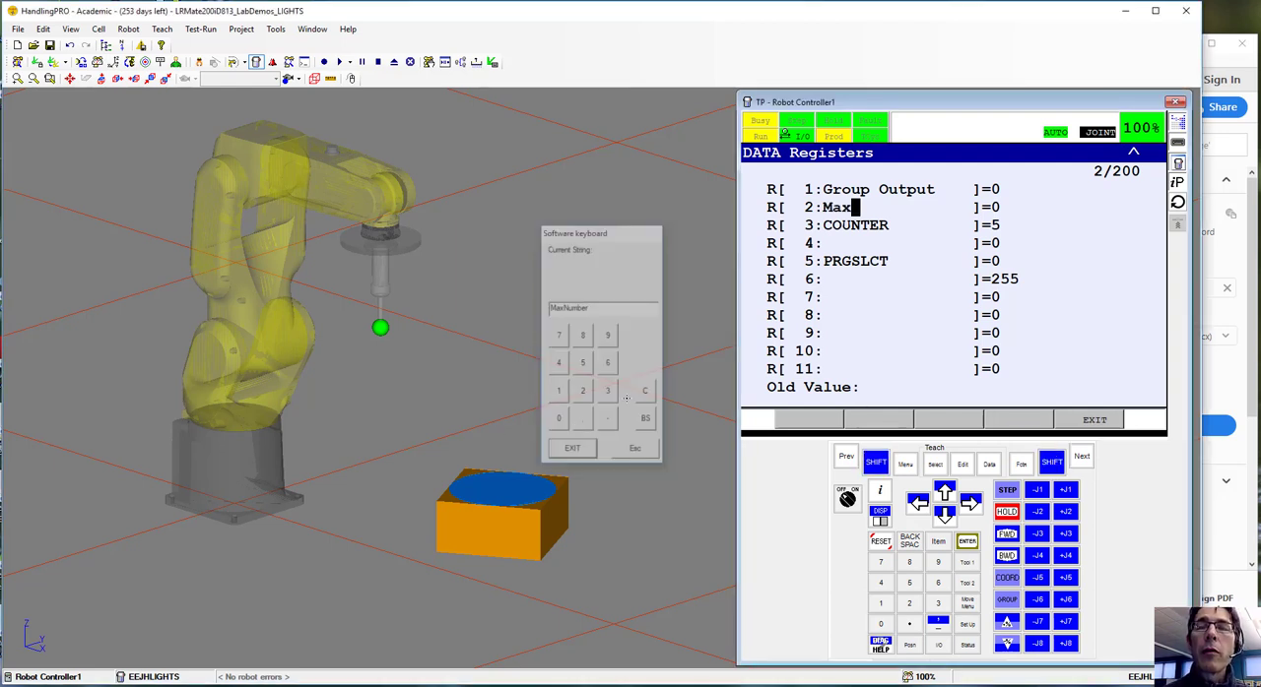
Set the value of data register R[2] "MaxNumber" to 16
left_click(995, 208)
type("16")
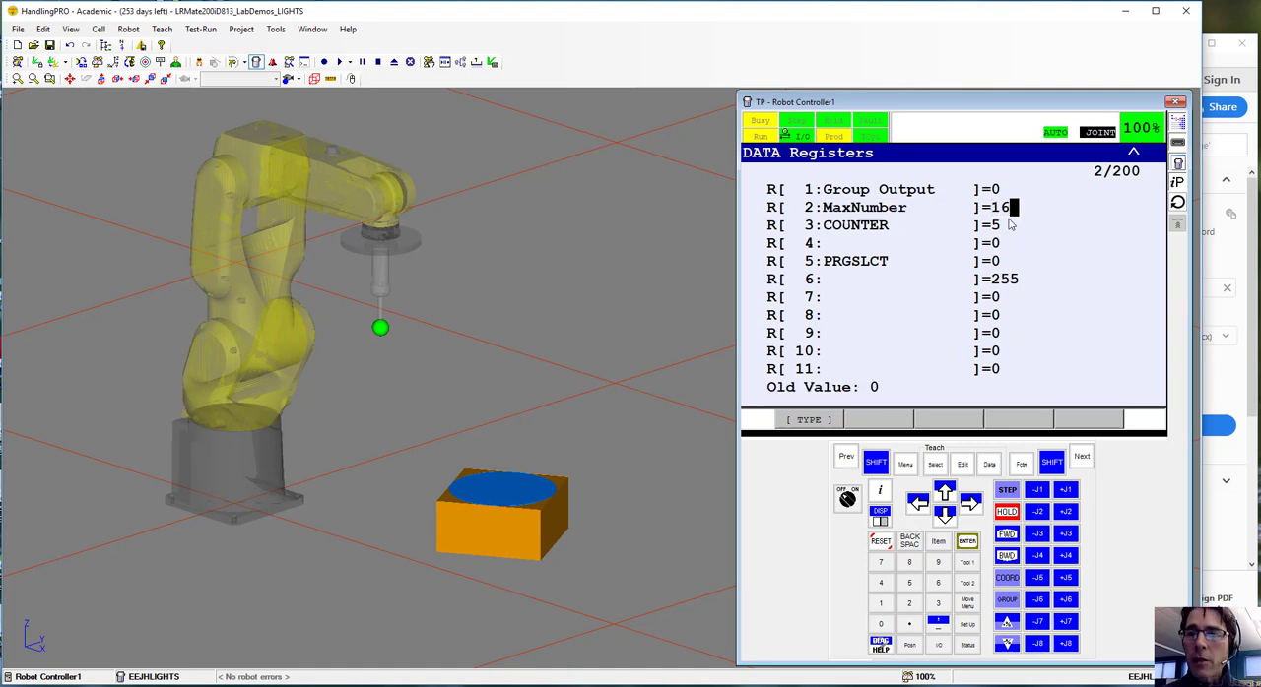
key("Return")
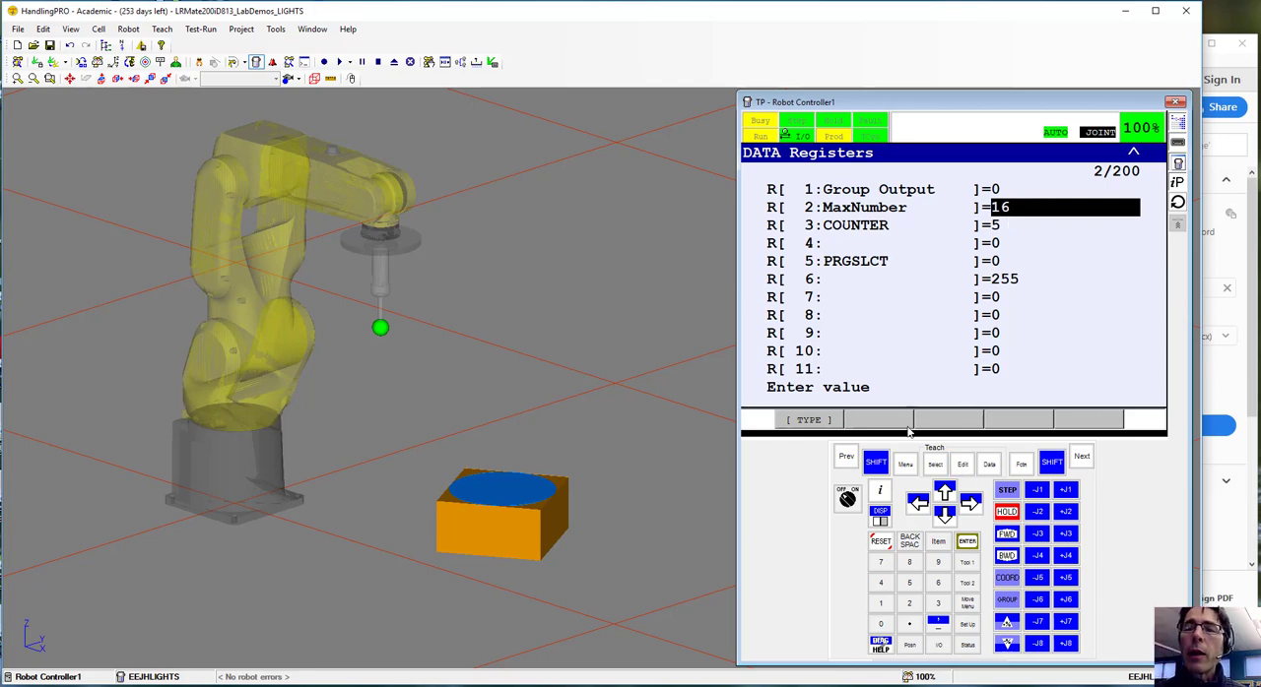
Open the digital output list and give DO[1] the comment "READY" in its port detail
left_click(905, 464)
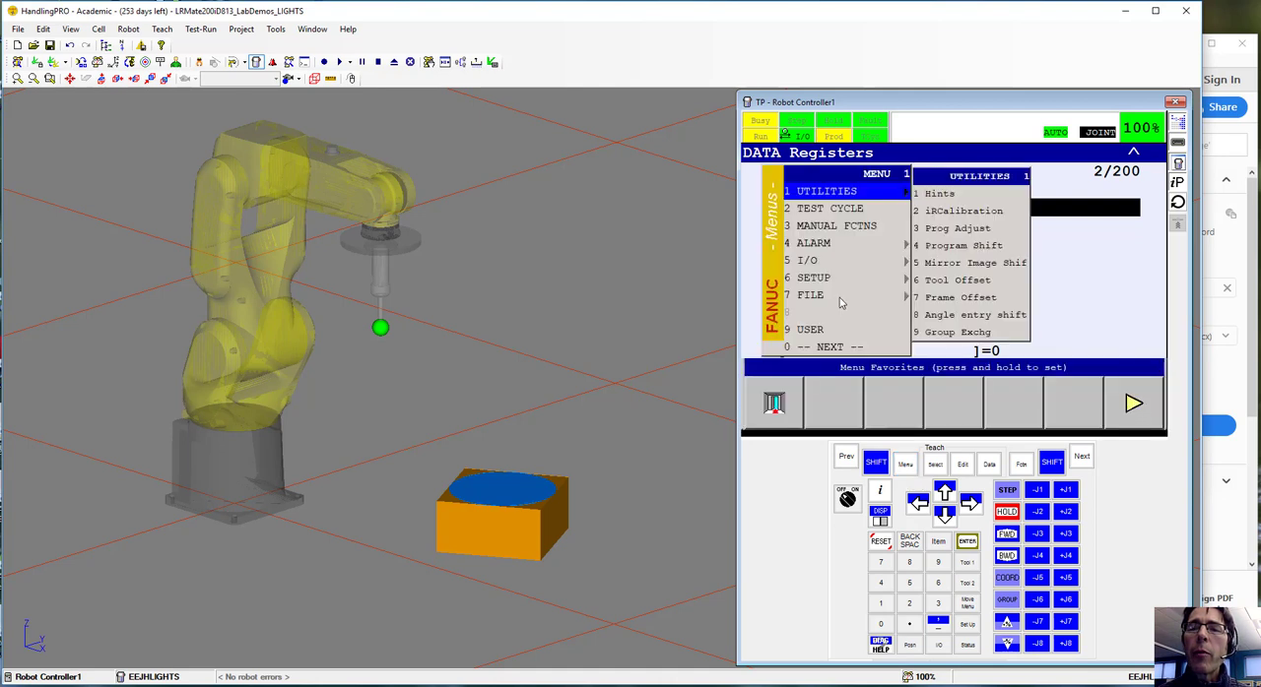
left_click(814, 260)
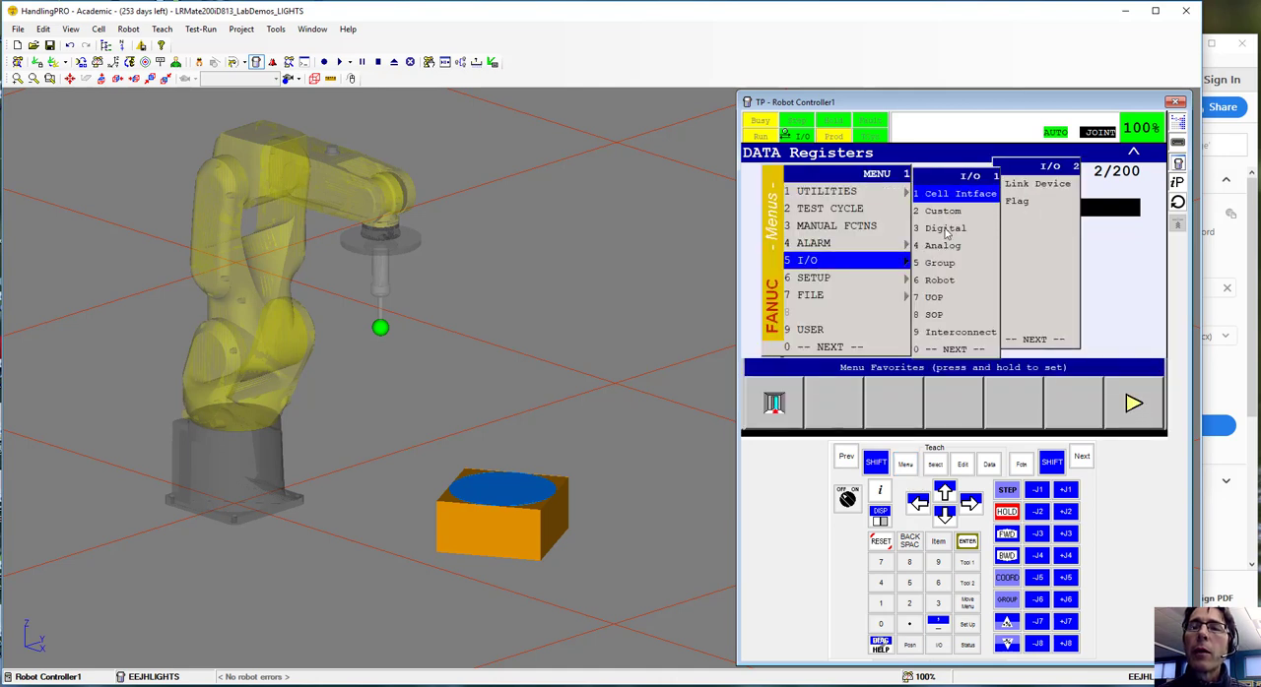
left_click(944, 229)
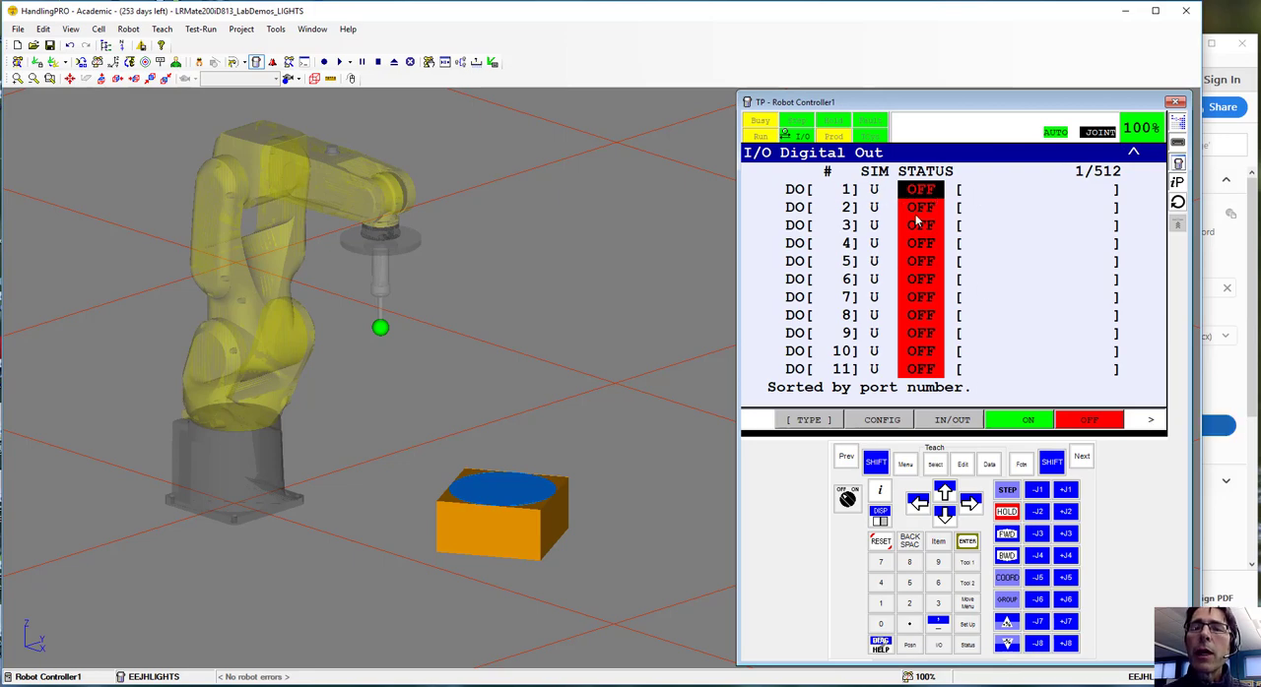
left_click(1153, 422)
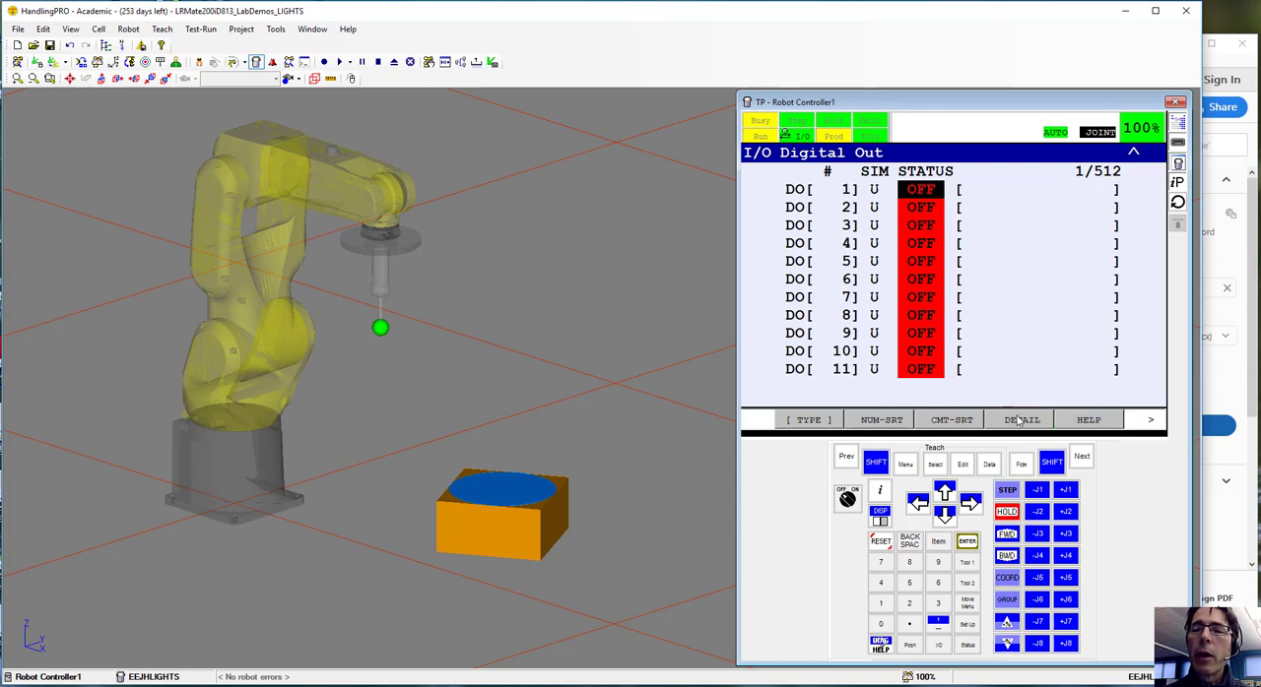
left_click(1022, 420)
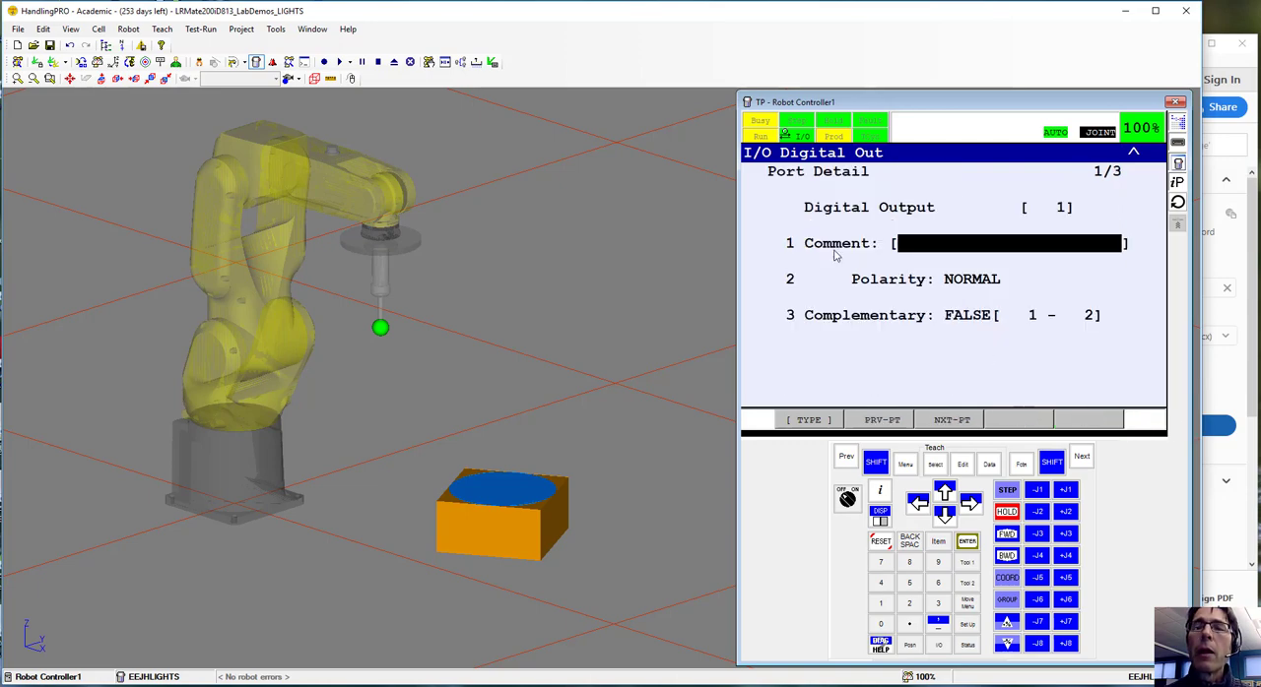
left_click(966, 542)
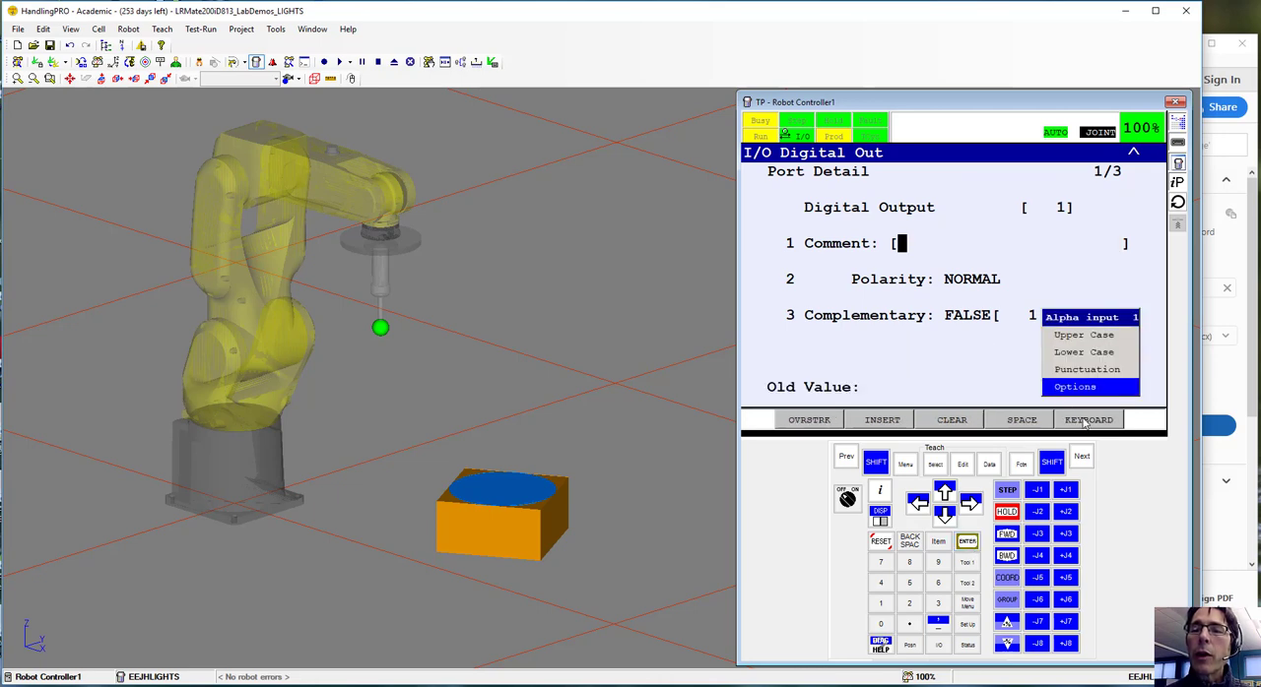
left_click(1086, 420)
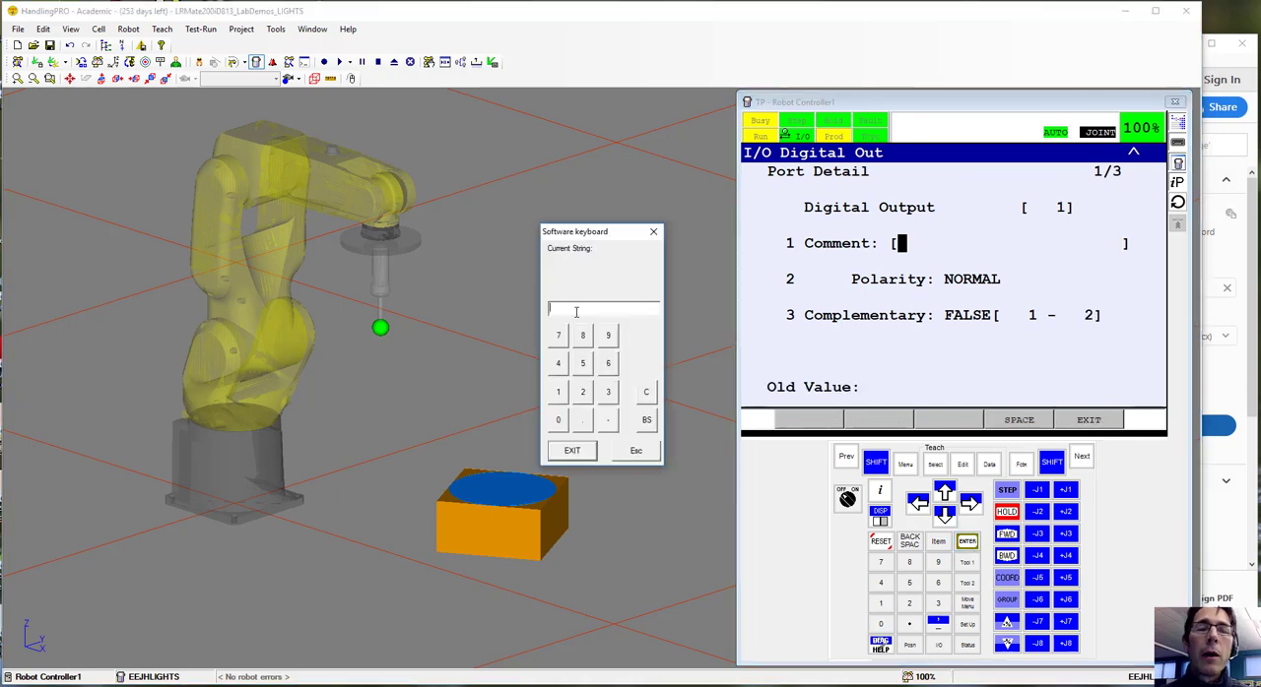
type("RE")
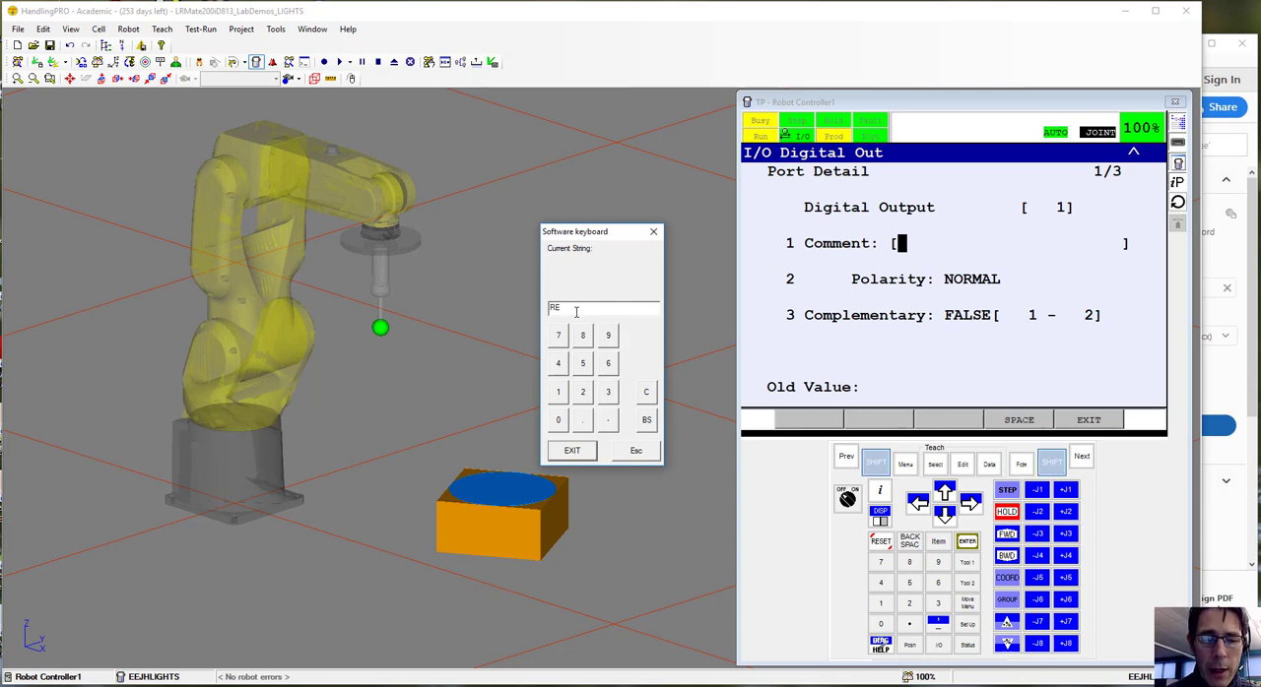
type("A")
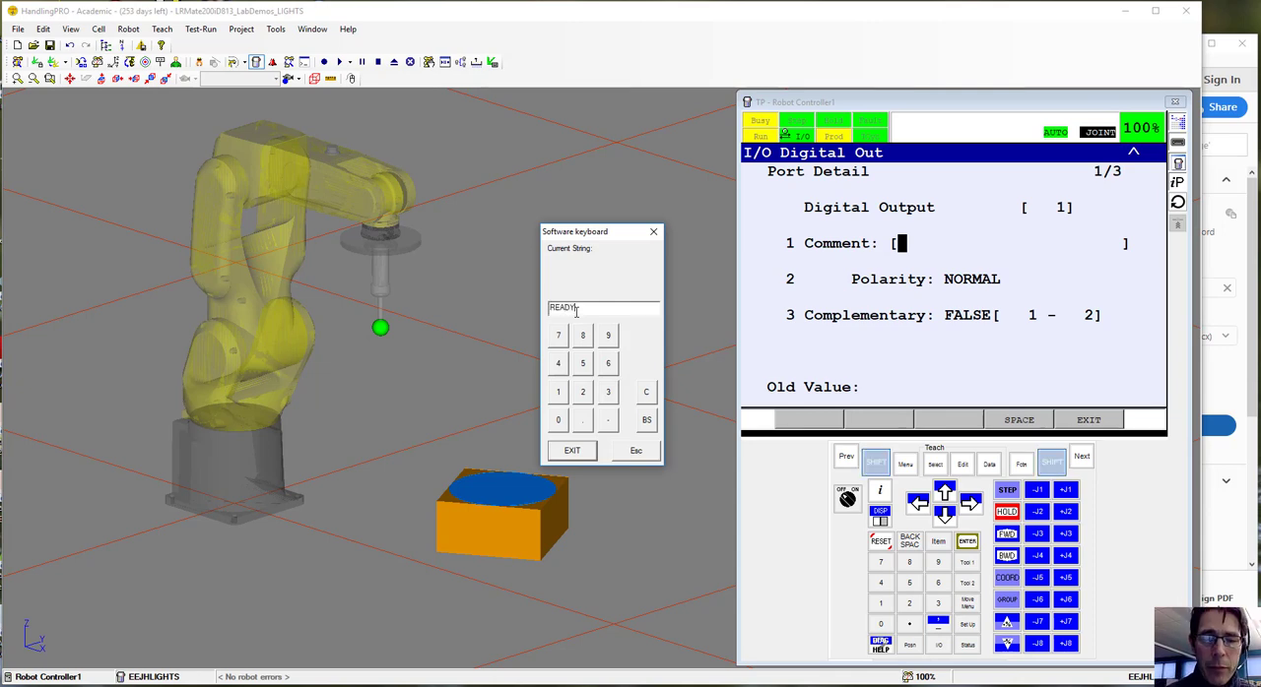
type("DY")
left_click(571, 450)
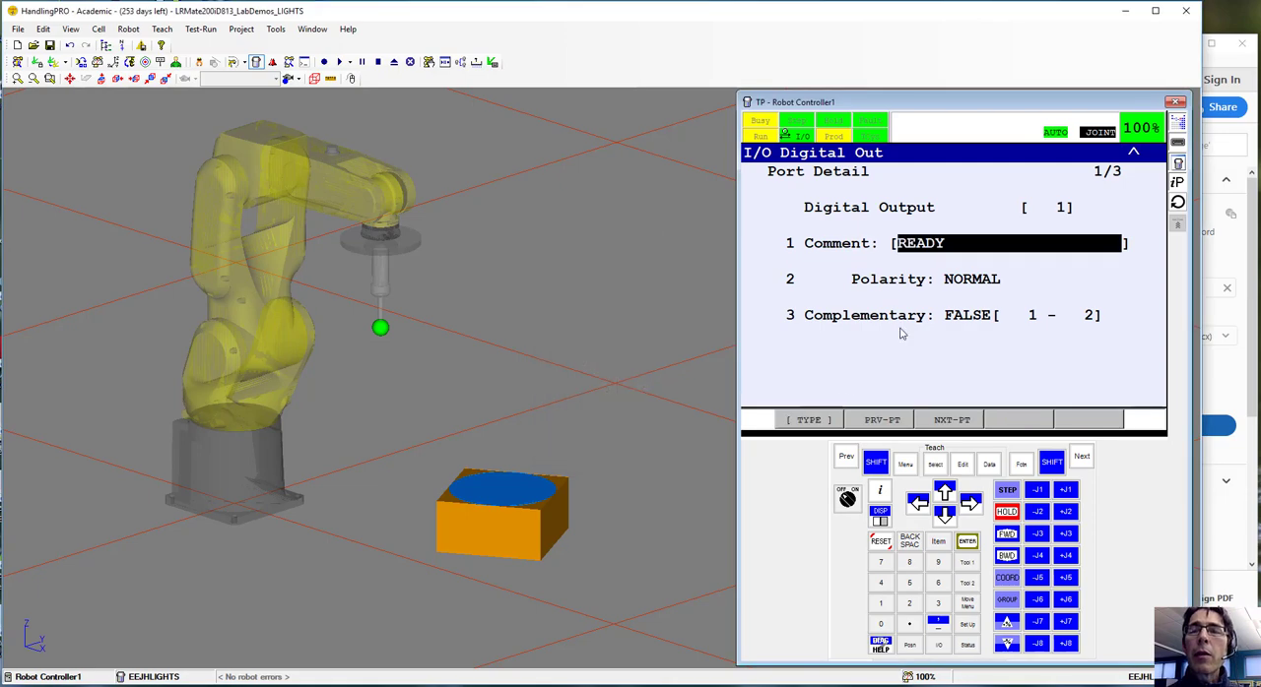
left_click(846, 457)
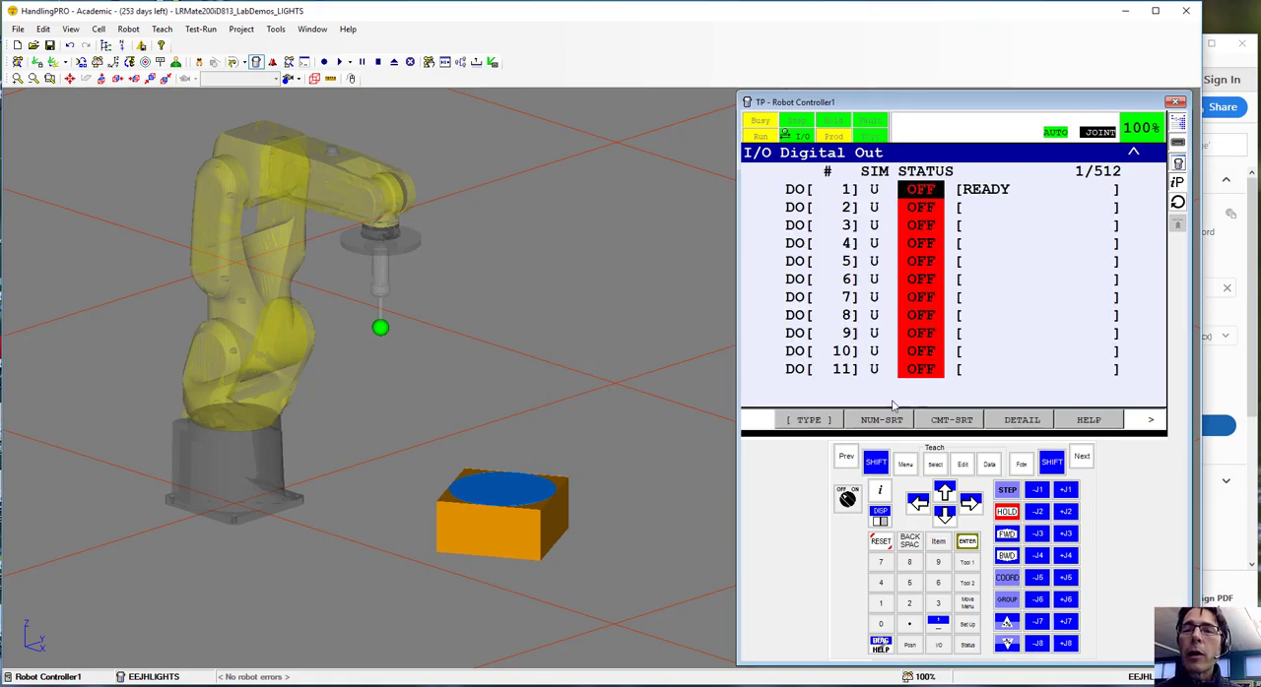
Switch to the digital inputs and give DI[1] the comment "START PROGRAM" in its port detail
left_click(1151, 420)
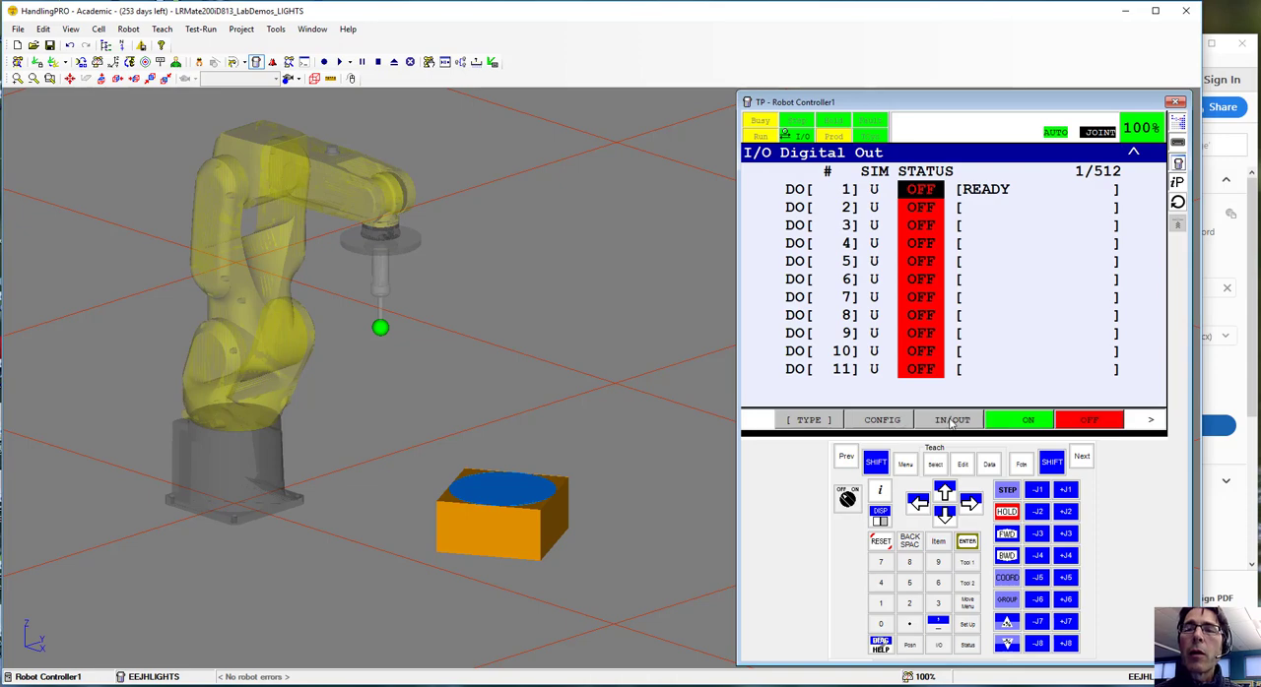
left_click(951, 420)
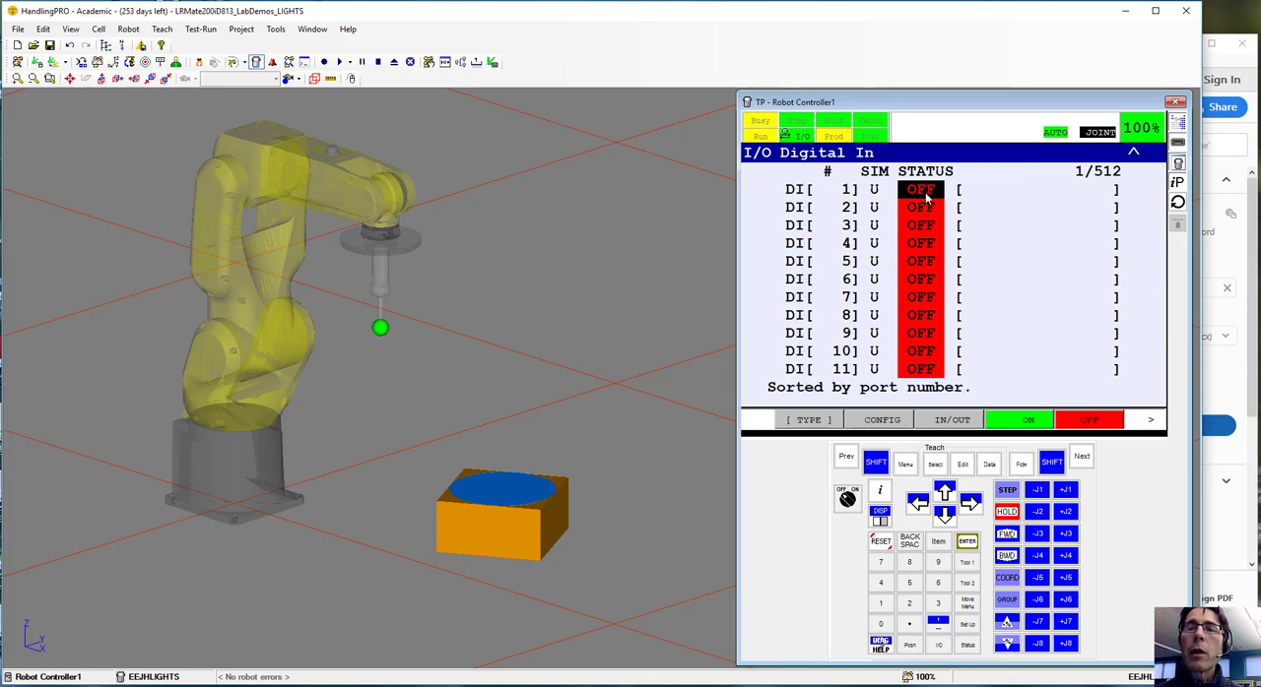
left_click(1152, 422)
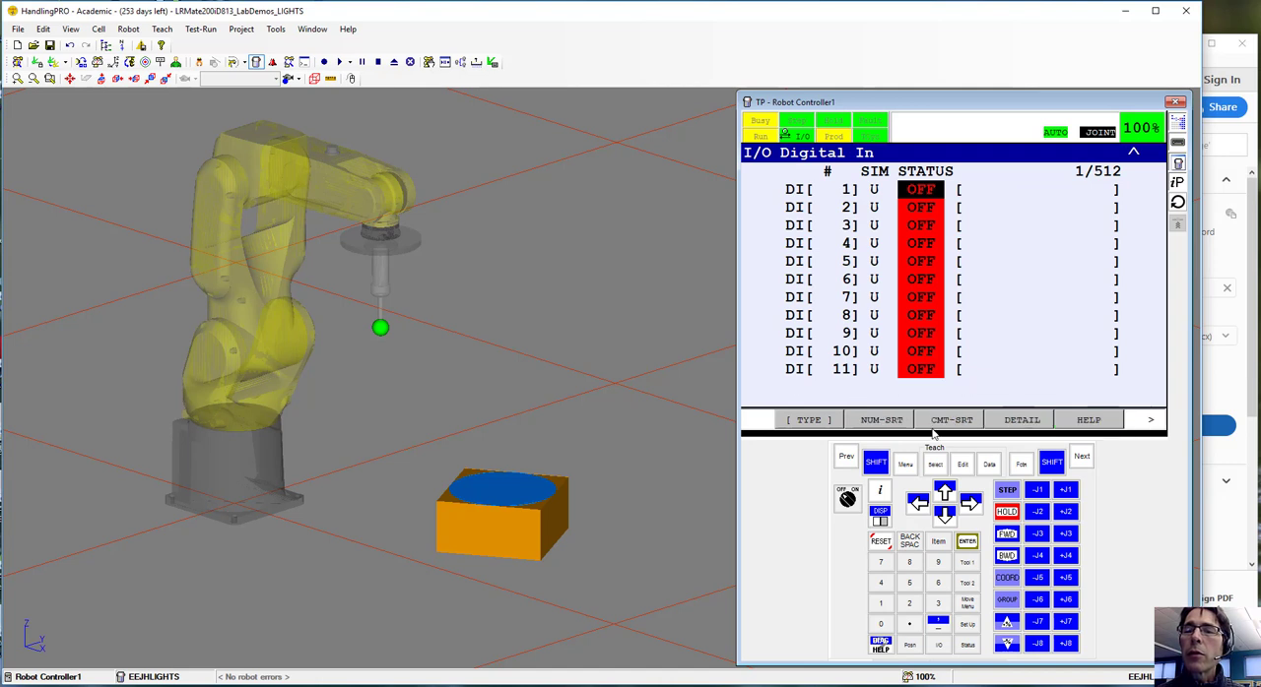
left_click(1025, 420)
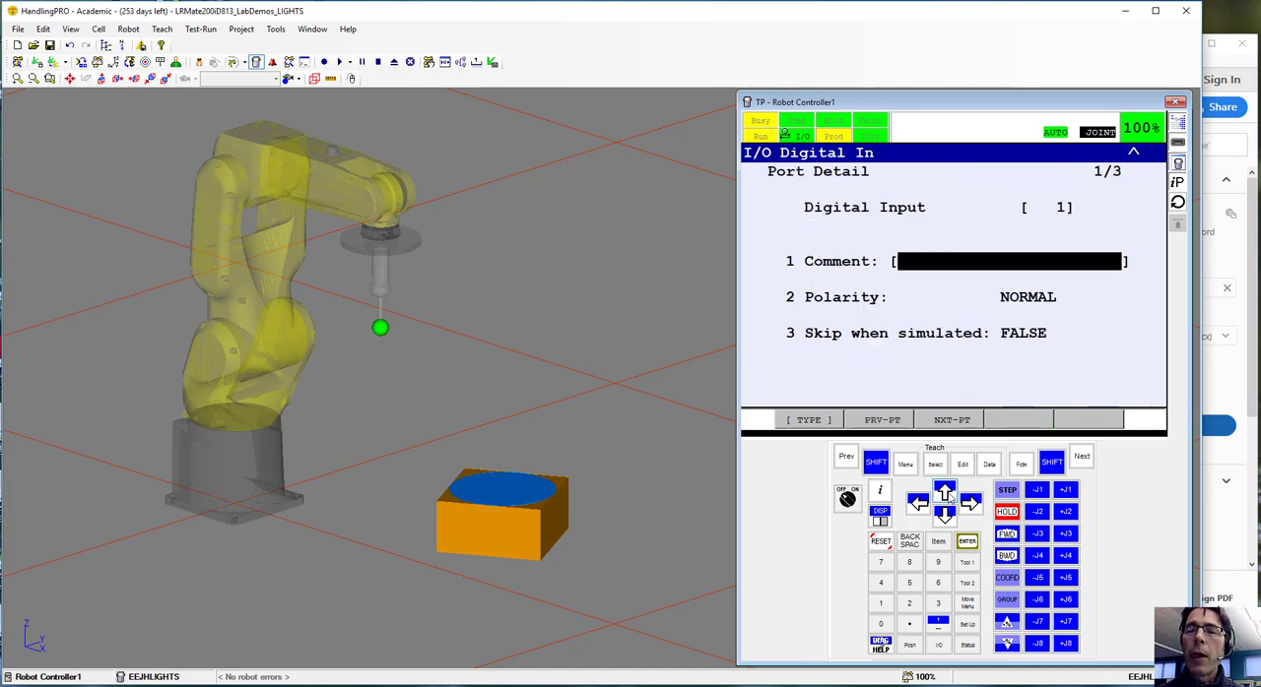
left_click(968, 542)
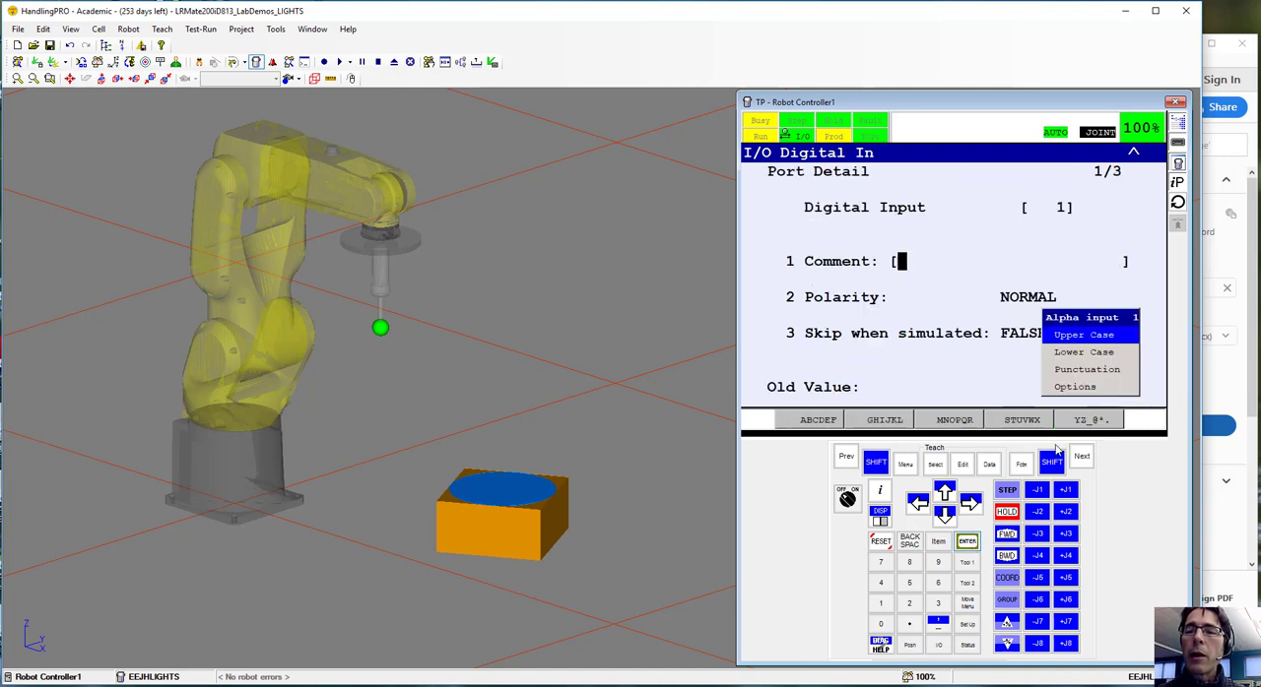
left_click(1079, 388)
left_click(1087, 421)
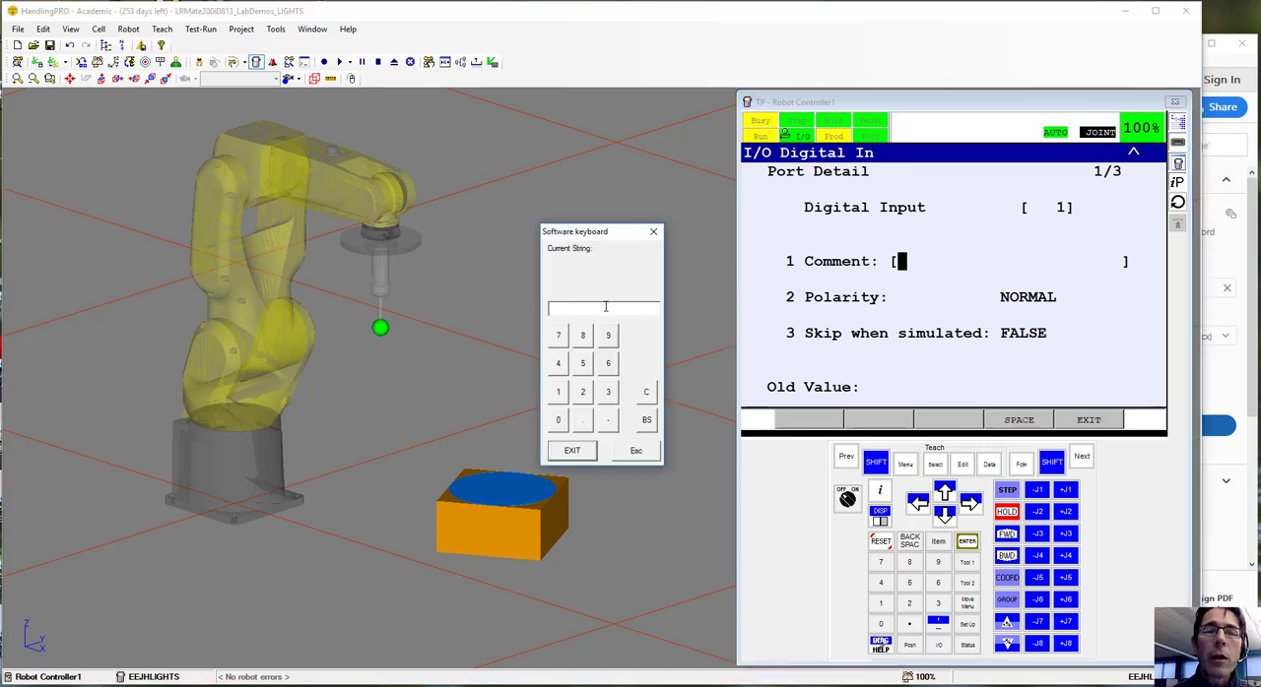
type("START")
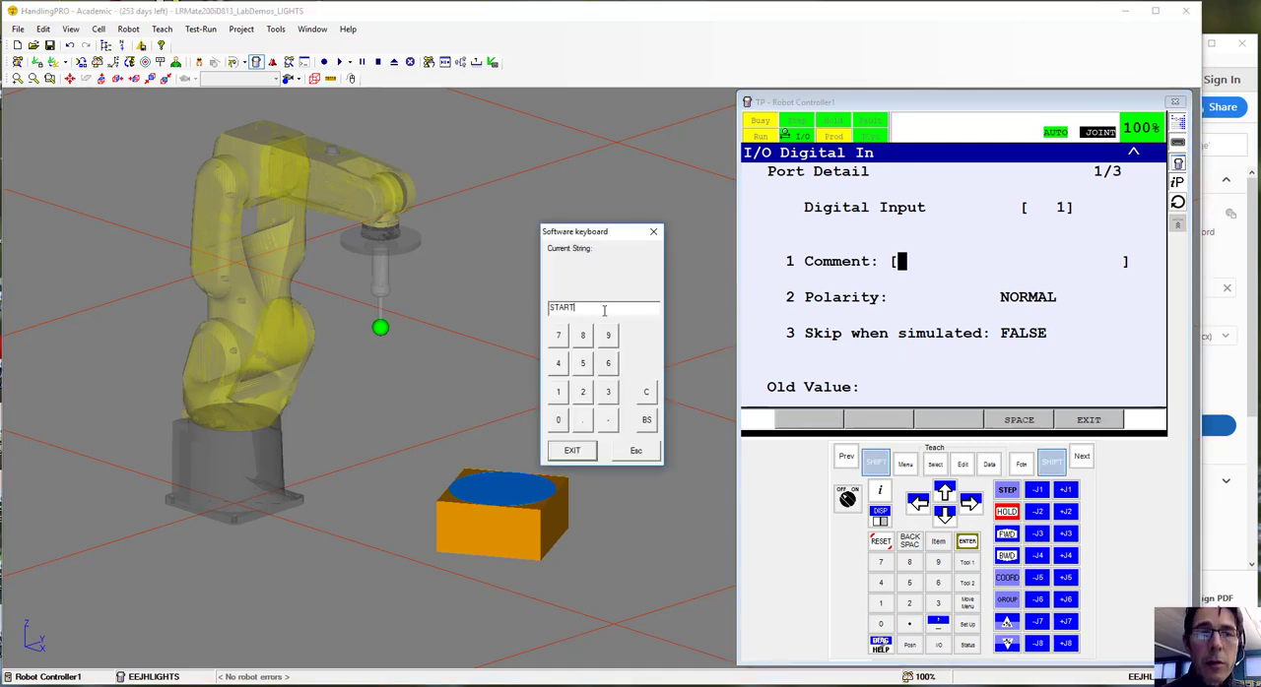
type(" PROGRAM")
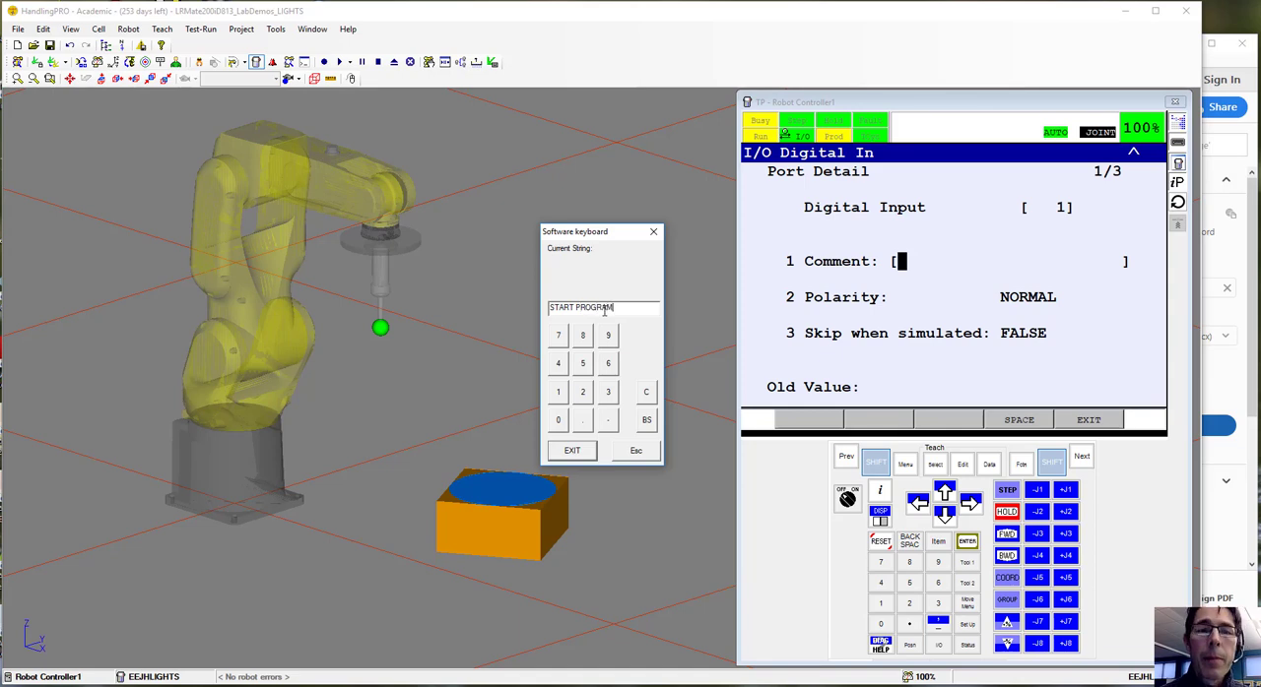
left_click(572, 450)
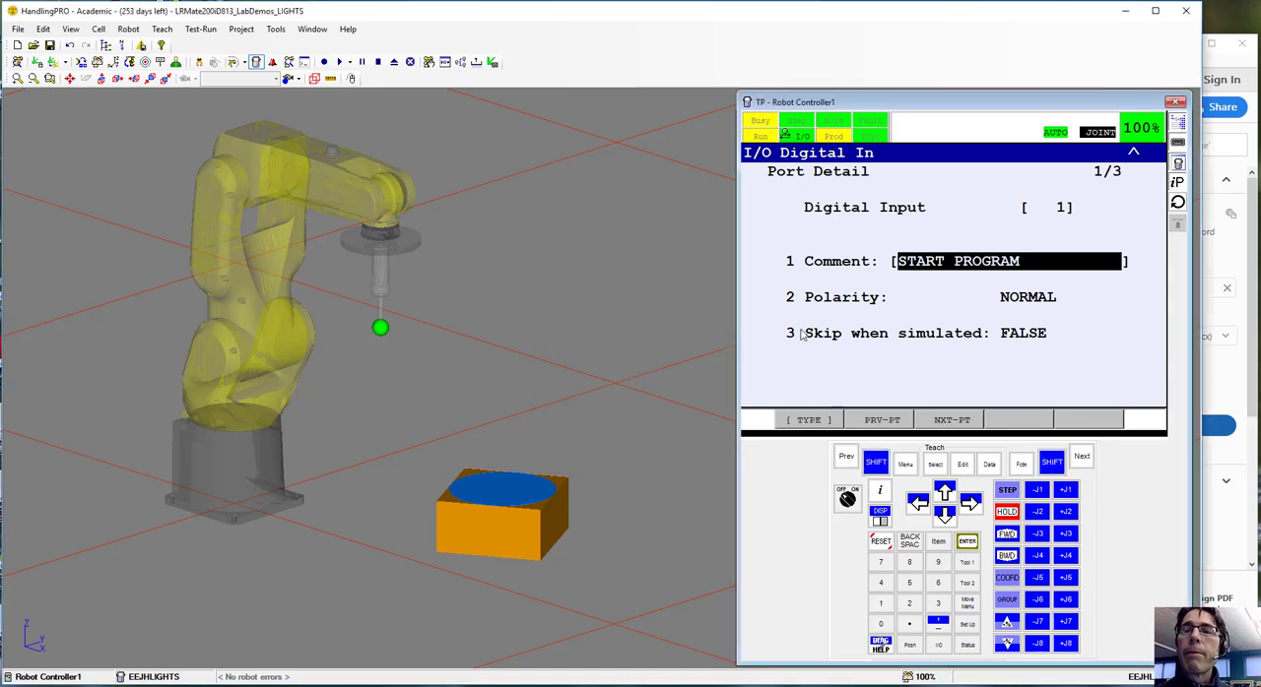
left_click(846, 457)
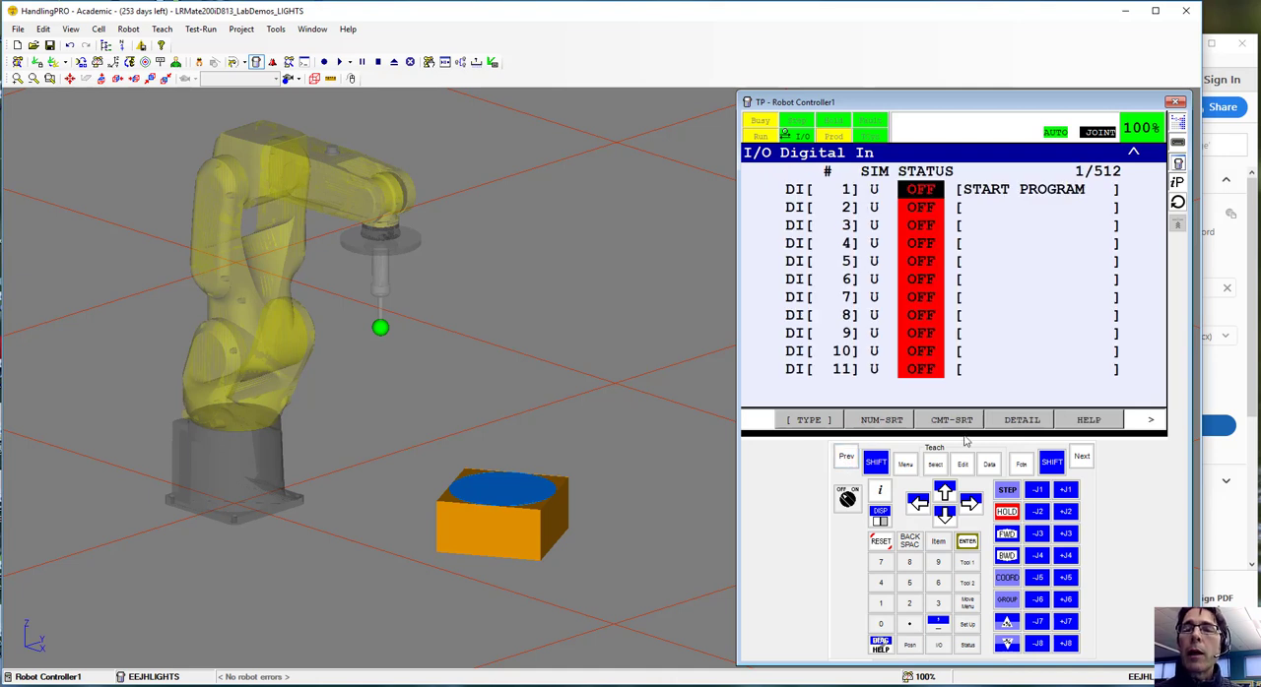
Return to the digital output list, and switch to Adobe Acrobat Reader to review the LIGHTS program listing in the lab PDF
left_click(1149, 423)
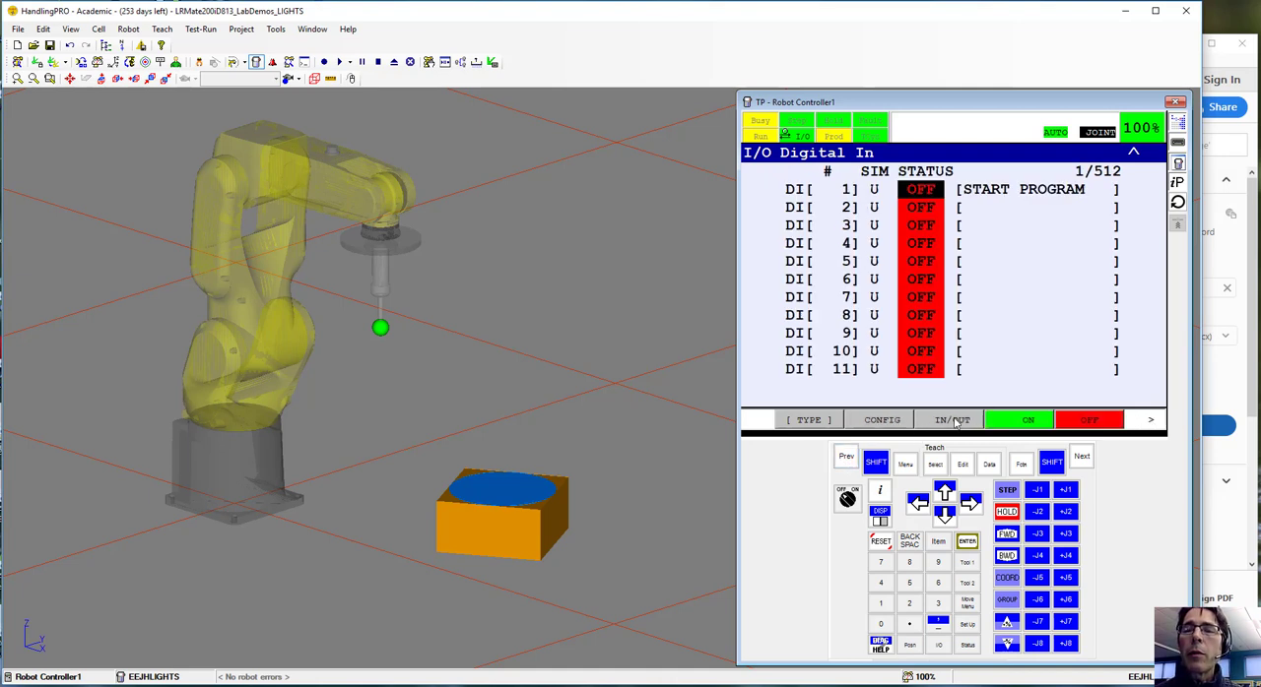
left_click(956, 421)
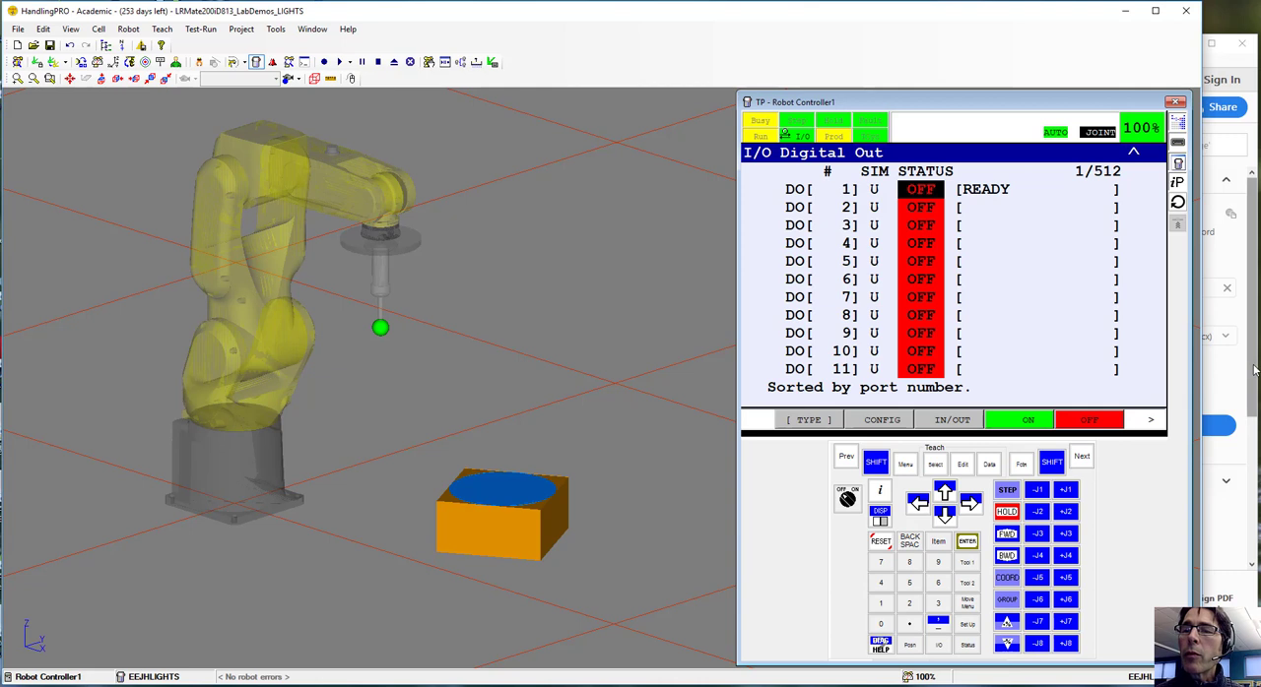
left_click(1243, 425)
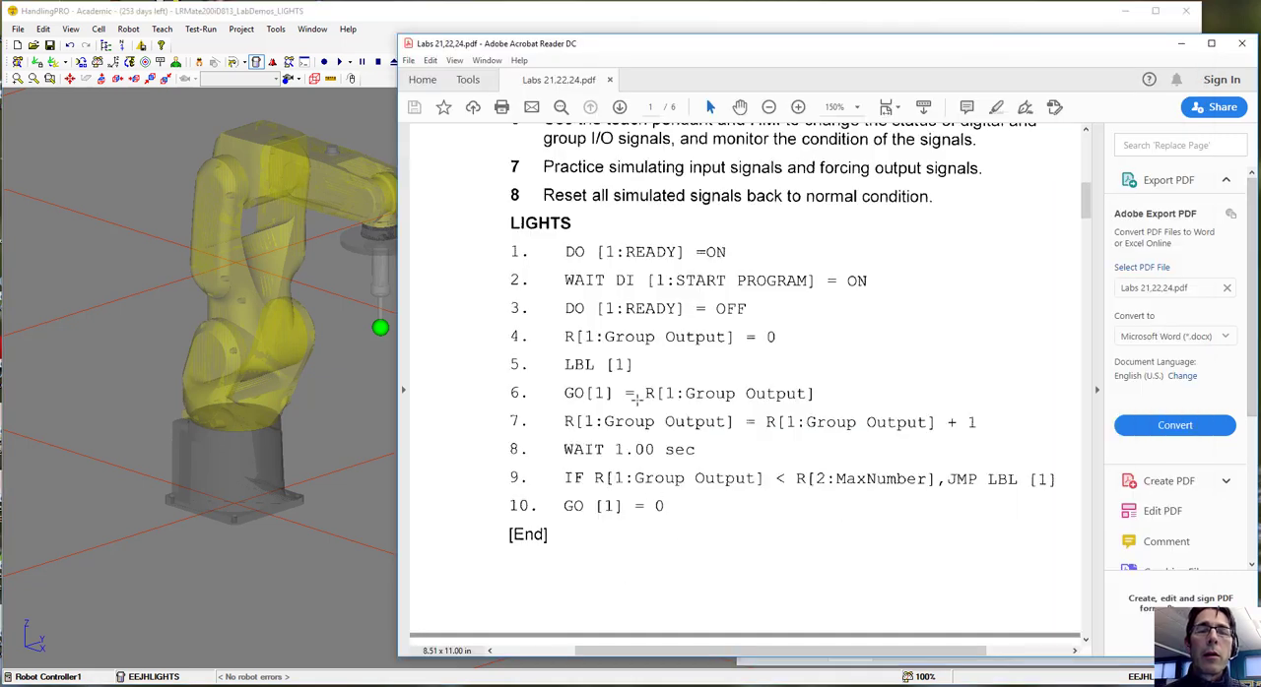